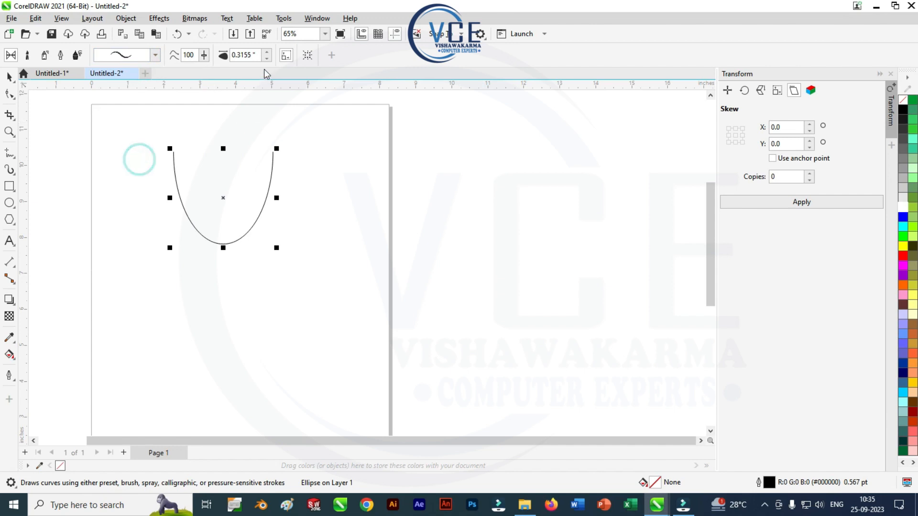
# - Apply the artistic media stroke to the U-shaped curve with a stroke width of 0.3355 inches
pyautogui.click(268, 58)
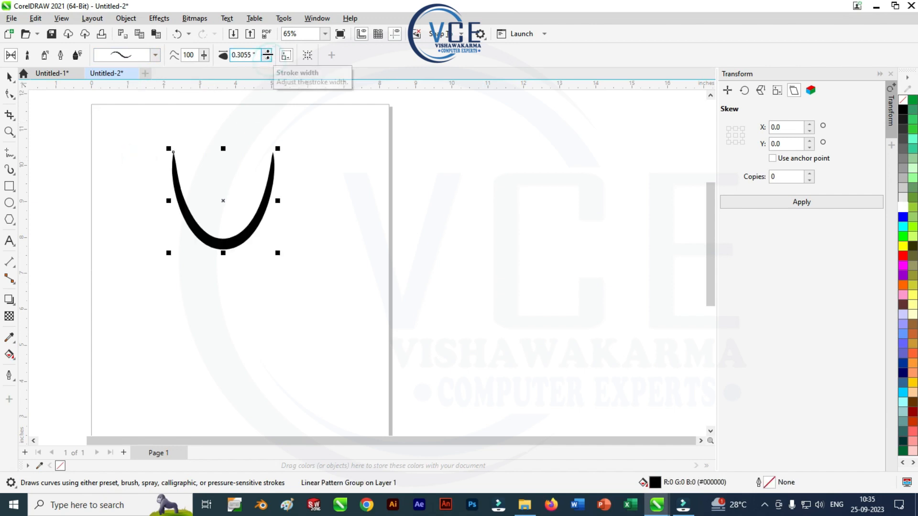
pyautogui.click(267, 52)
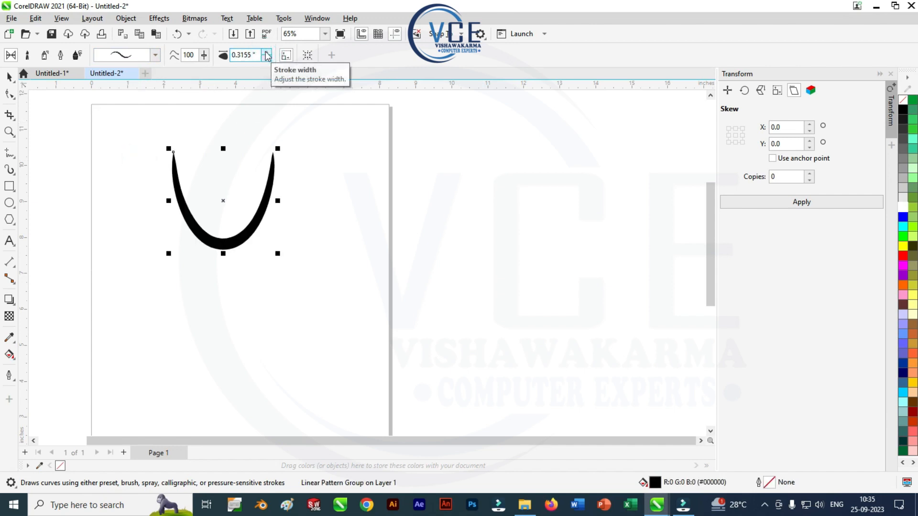
pyautogui.click(267, 53)
pyautogui.click(267, 52)
# - Nest two progressively narrower, raised duplicates inside the U stroke and narrow all three together to about 2.57 inches wide
pyautogui.click(9, 77)
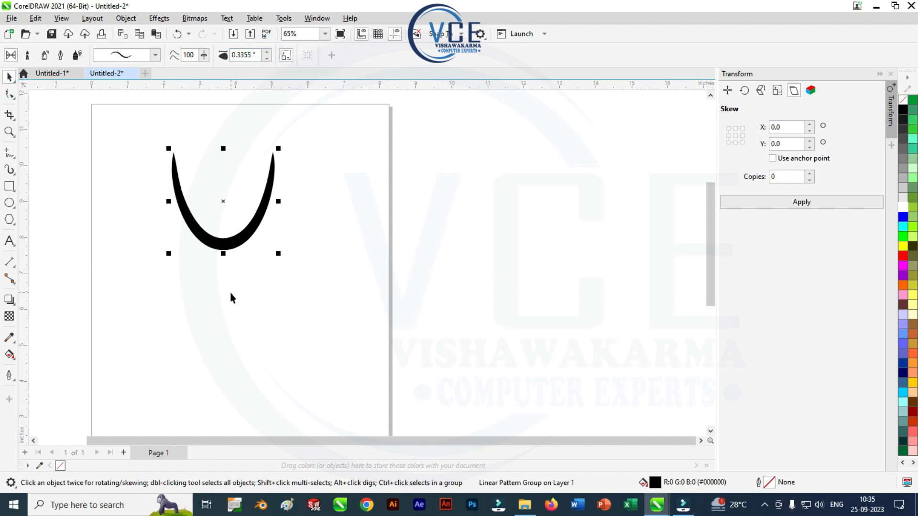
pyautogui.hotkey('ctrl', 'd')
pyautogui.moveTo(289, 193); pyautogui.dragTo(269, 191)
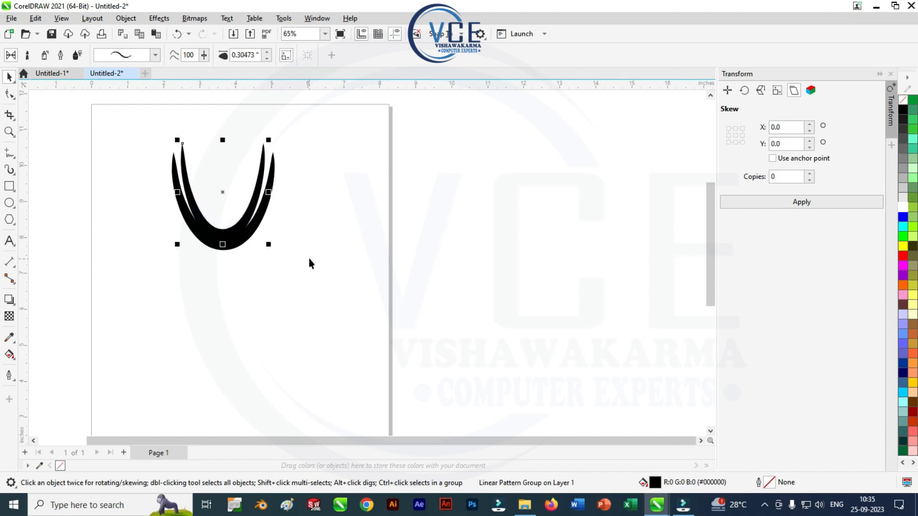
pyautogui.hotkey('ctrl', 'd')
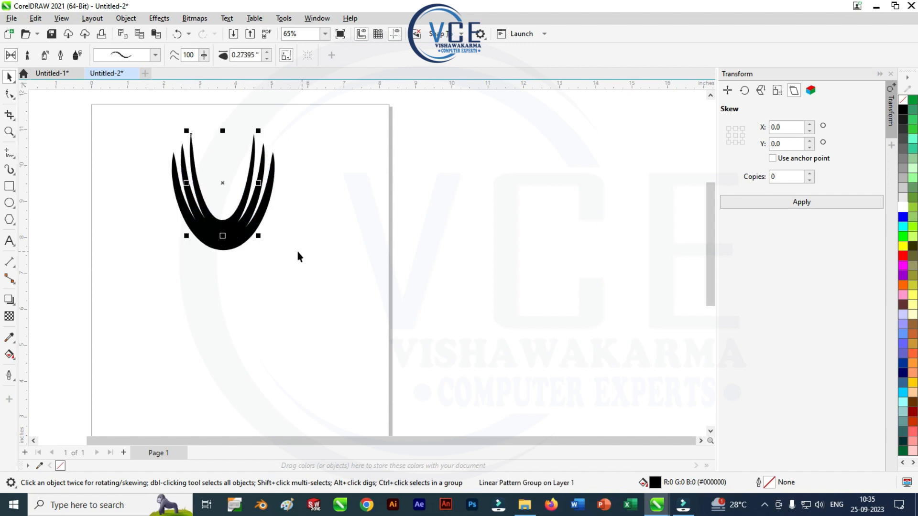
pyautogui.moveTo(142, 114); pyautogui.dragTo(316, 287)
pyautogui.moveTo(277, 194); pyautogui.dragTo(267, 194)
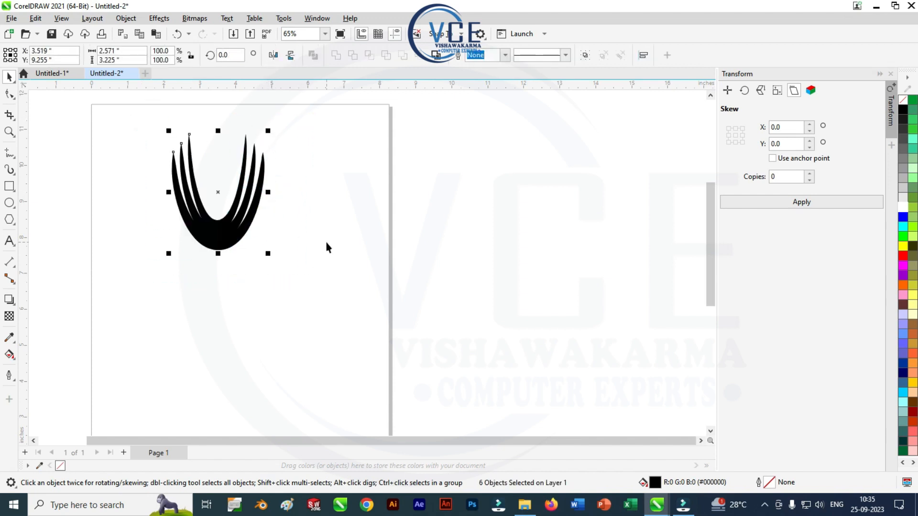
# - Break the selected nested strokes apart and convert their outlines to objects
pyautogui.scroll(1, 196, 166)
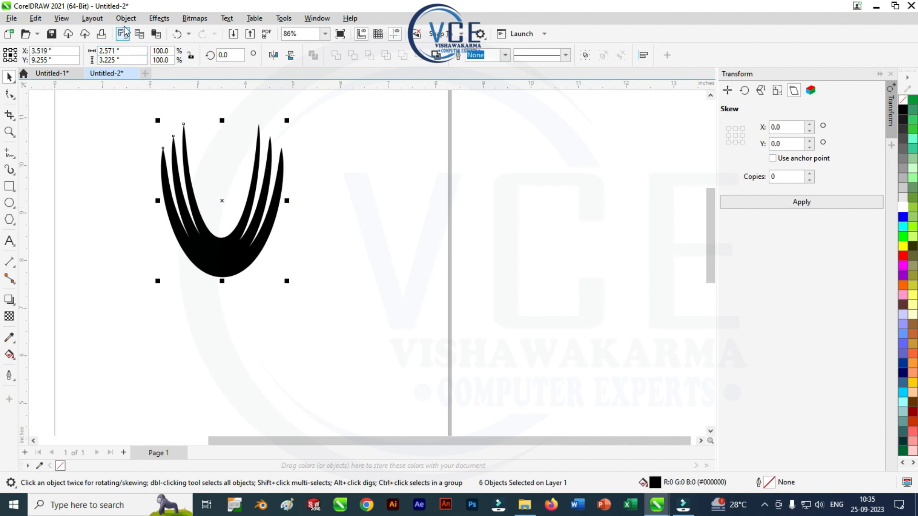
pyautogui.click(126, 20)
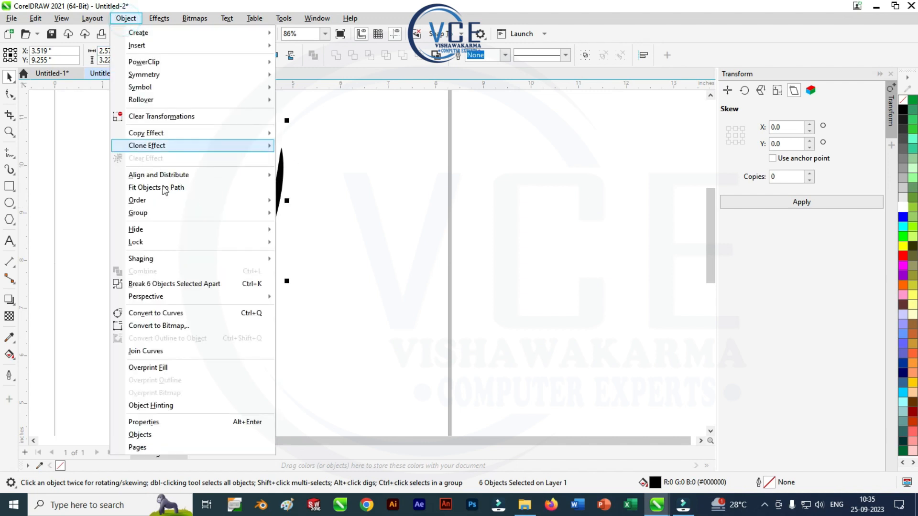
pyautogui.click(196, 284)
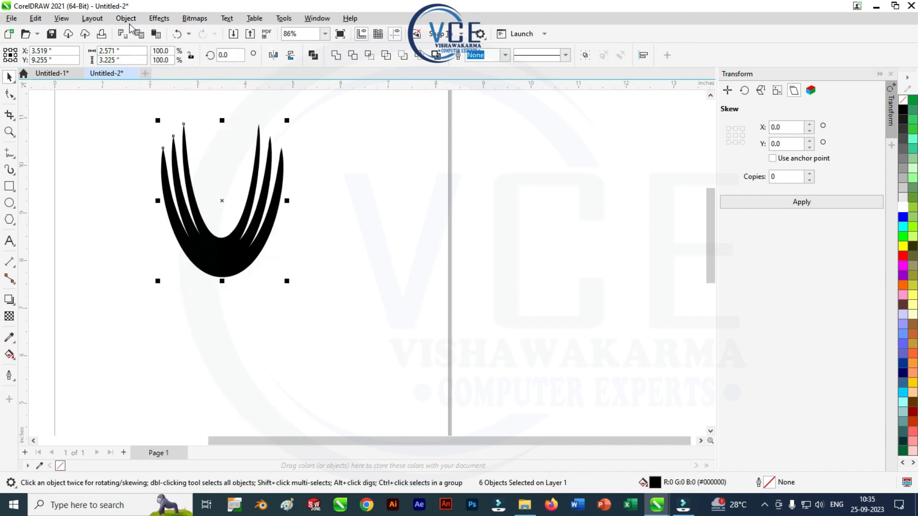
pyautogui.click(127, 19)
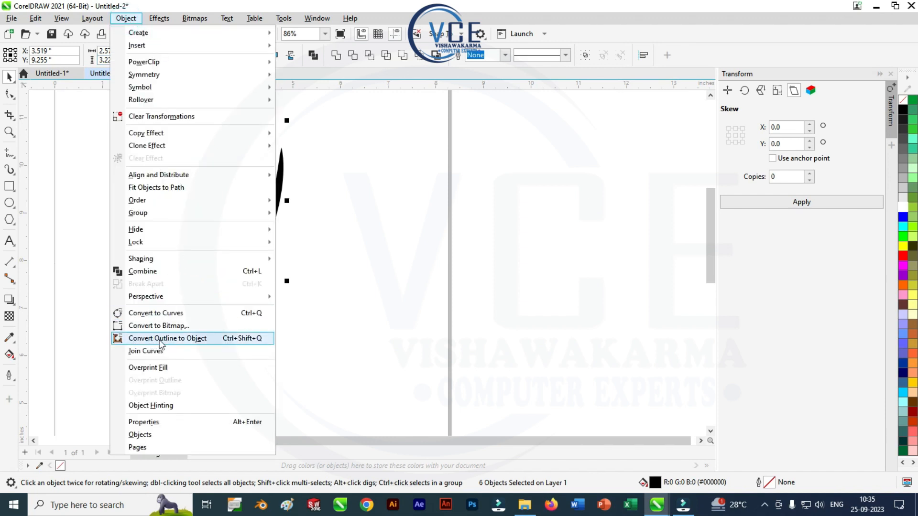
pyautogui.click(193, 341)
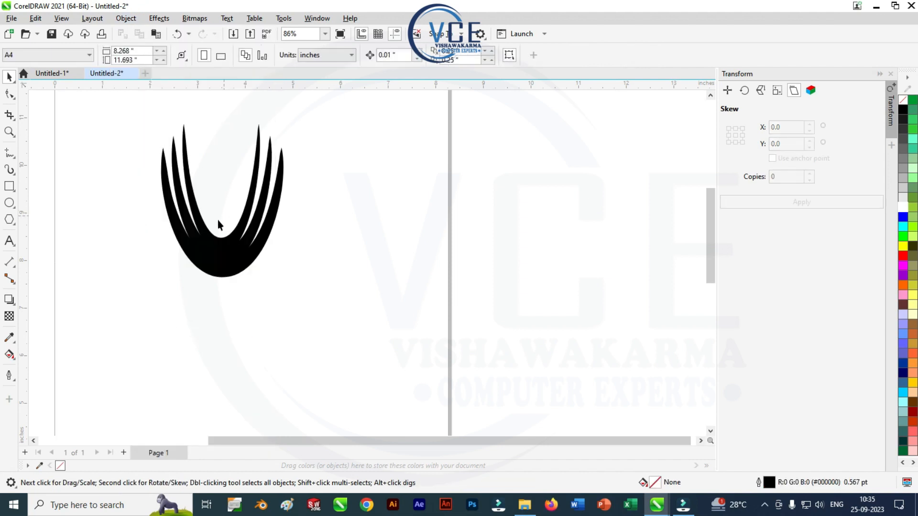
# - Try cyan, yellow and red fills on the nested U shapes
pyautogui.moveTo(136, 102); pyautogui.dragTo(319, 304)
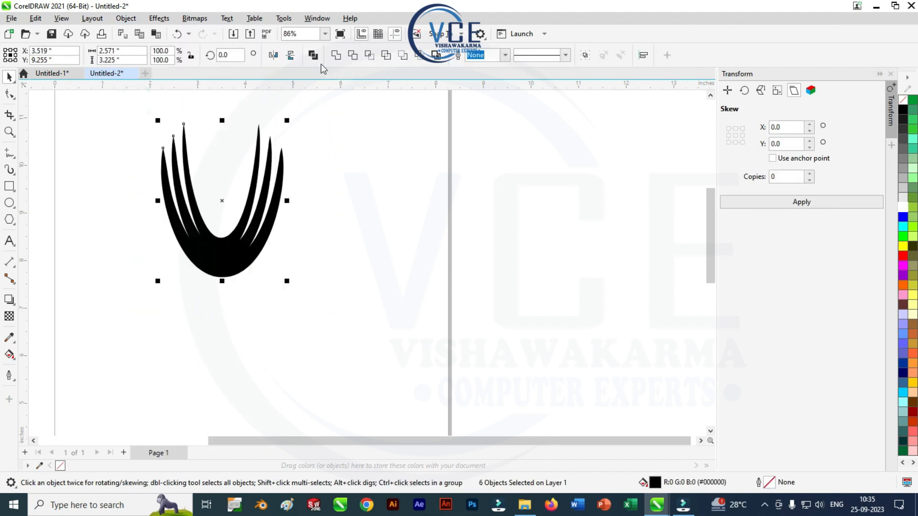
pyautogui.click(336, 56)
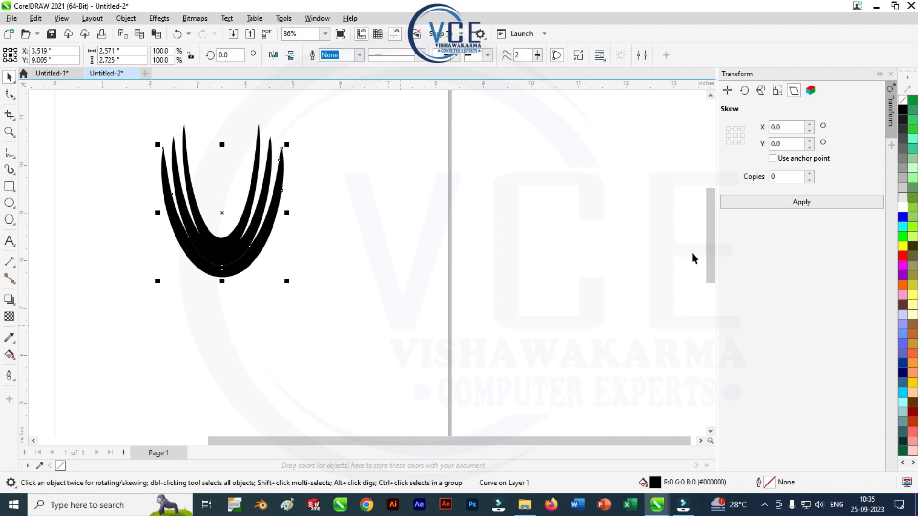
pyautogui.click(903, 227)
pyautogui.click(903, 246)
pyautogui.click(902, 256)
# - Fill all the nested U shapes with blue after trying cyan and green
pyautogui.moveTo(122, 107); pyautogui.dragTo(288, 270)
pyautogui.click(903, 227)
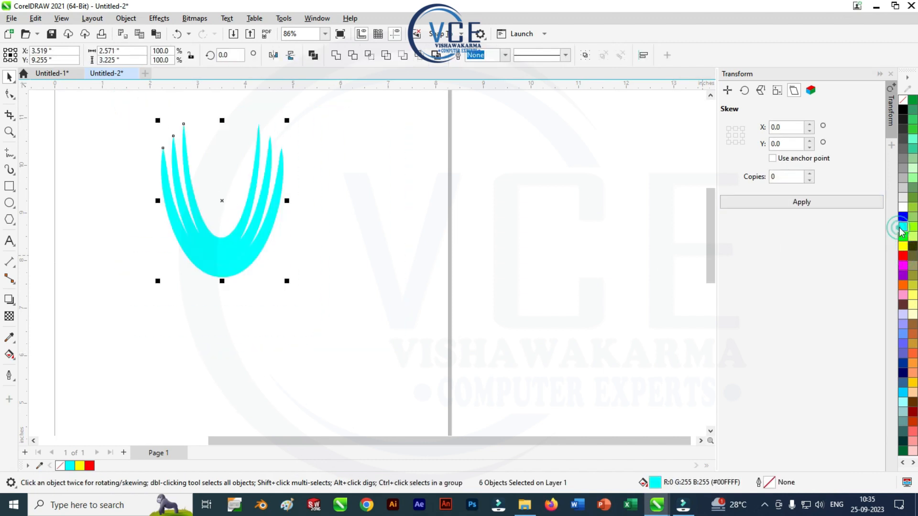
pyautogui.click(902, 237)
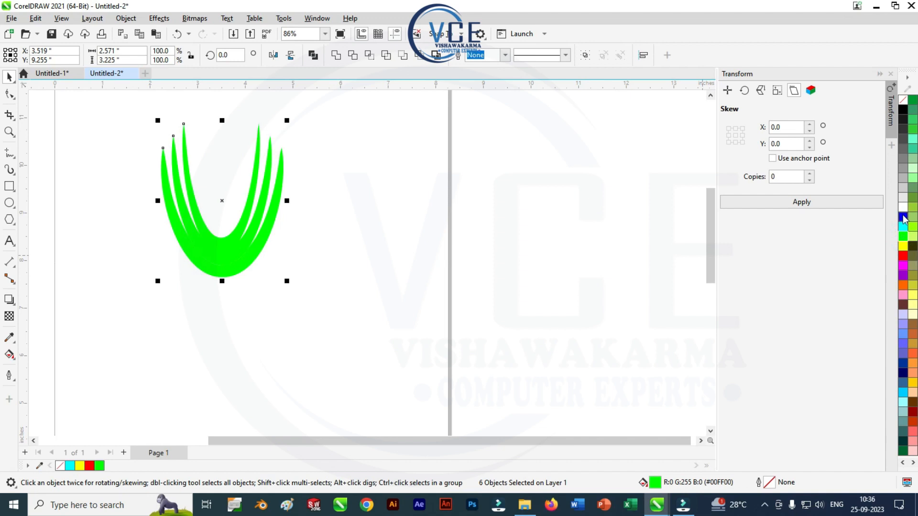
pyautogui.click(903, 217)
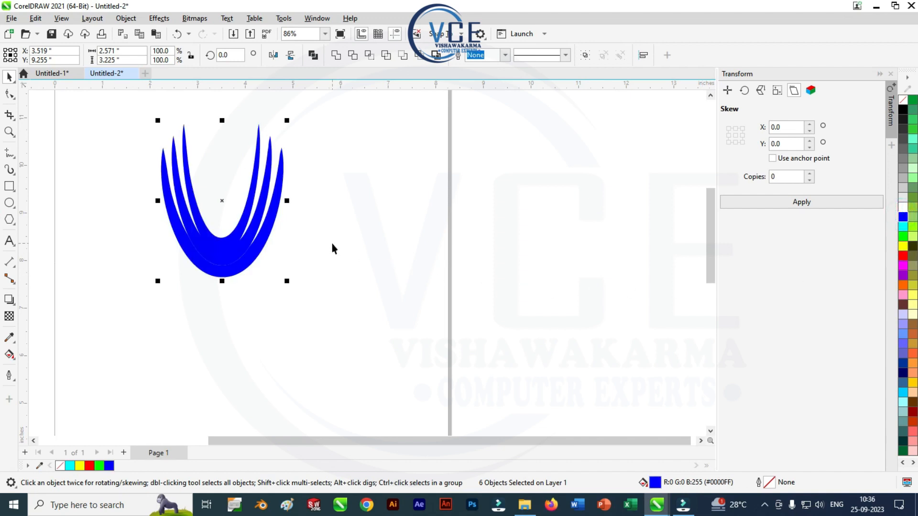
# - Weld the blue nested U shapes into a single curve
pyautogui.rightClick(210, 239)
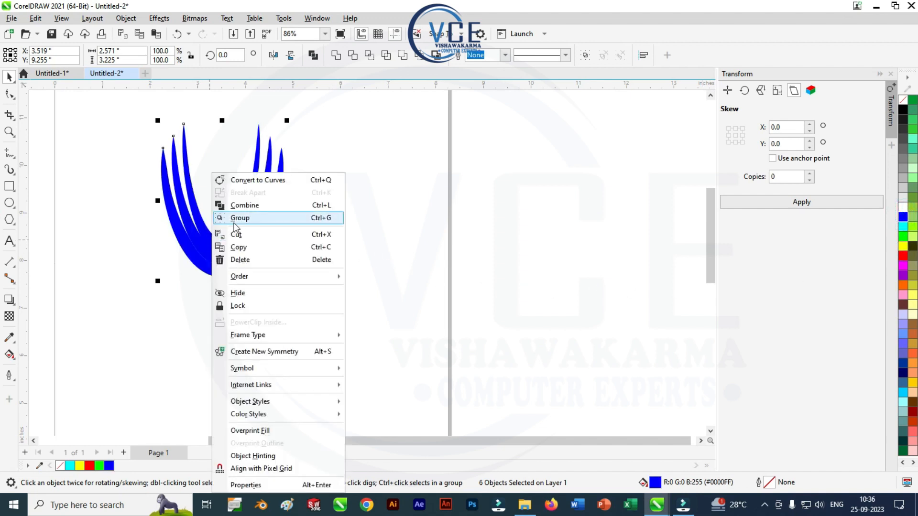
pyautogui.click(339, 59)
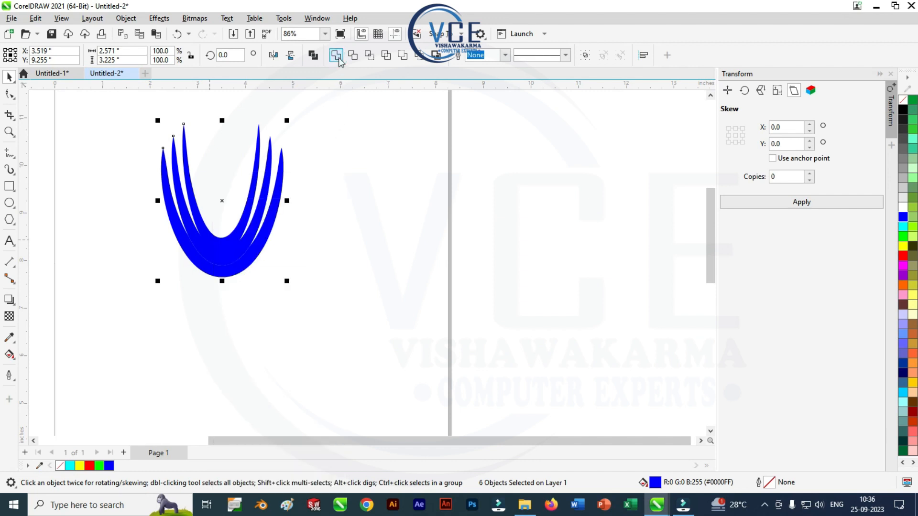
pyautogui.click(346, 165)
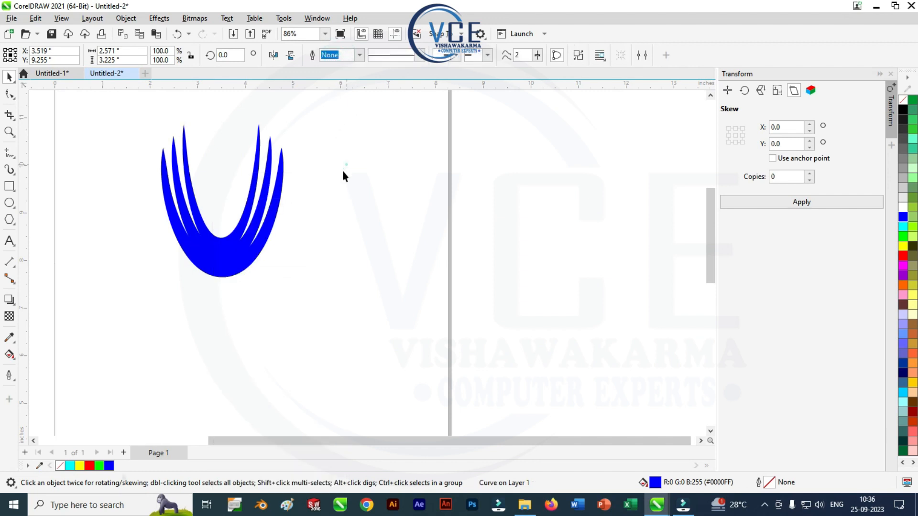
# - Make three rotated copies of the welded U shape about its bottom centre in 90-degree steps, forming a four-armed figure
pyautogui.moveTo(139, 105); pyautogui.dragTo(342, 324)
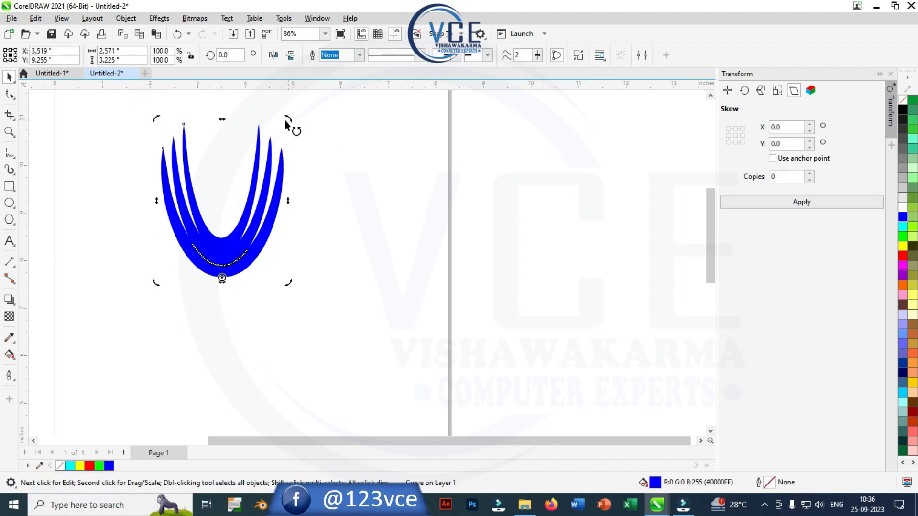
pyautogui.moveTo(287, 118); pyautogui.dragTo(353, 328)
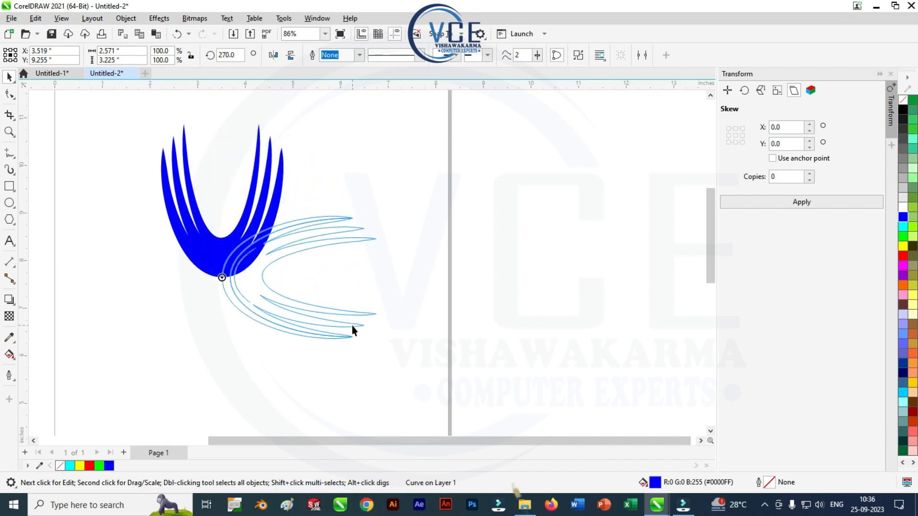
pyautogui.hotkey('ctrl', 'r')
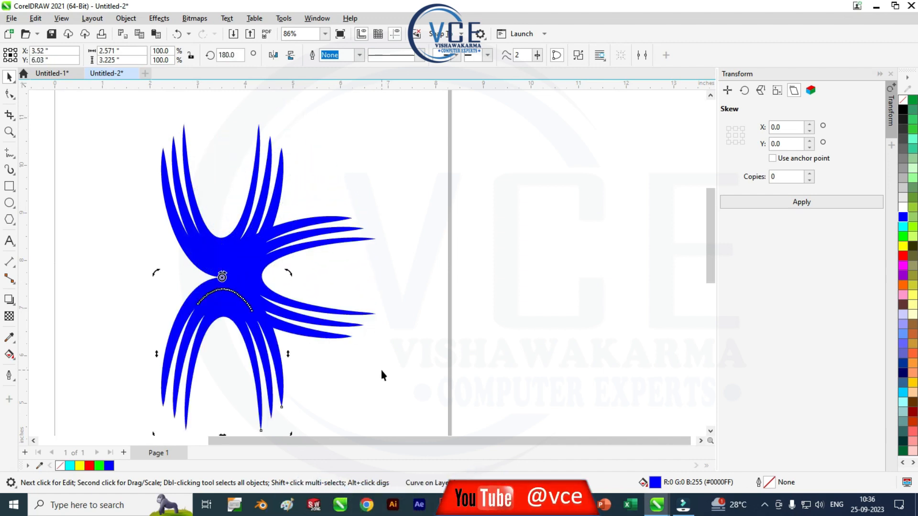
pyautogui.hotkey('ctrl', 'r')
pyautogui.click(386, 189)
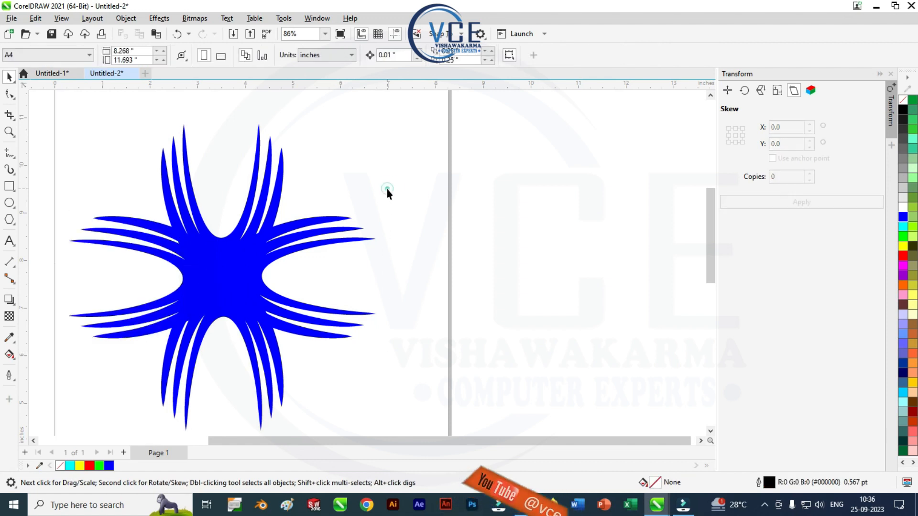
# - Weld the four rotated arms into one shape
pyautogui.scroll(-1, 293, 188)
pyautogui.moveTo(96, 107); pyautogui.dragTo(399, 381)
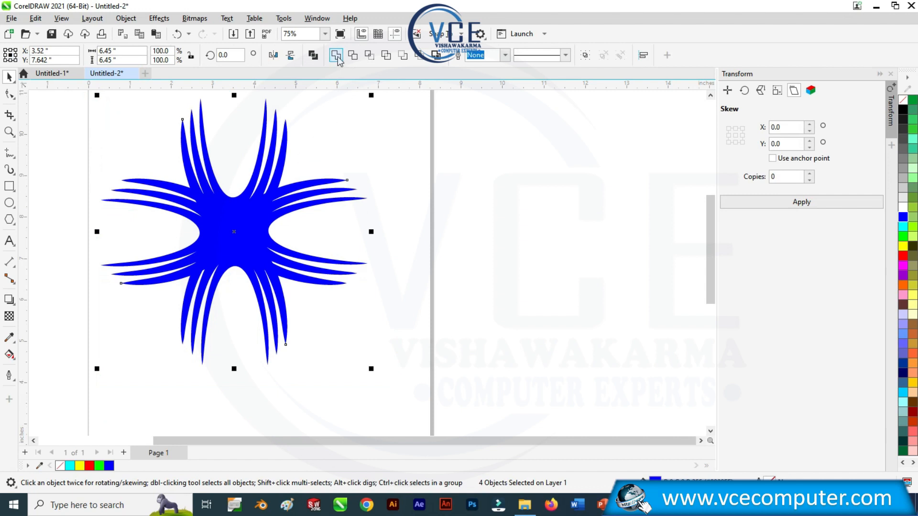
pyautogui.click(330, 135)
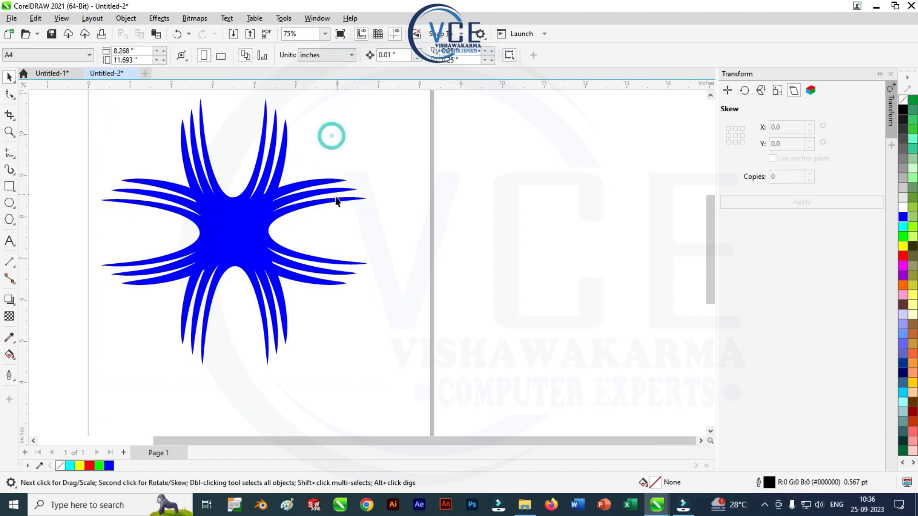
# - Give the welded figure a fountain fill using the preset running through orange, yellow, dark brown and red
pyautogui.click(247, 233)
pyautogui.click(9, 355)
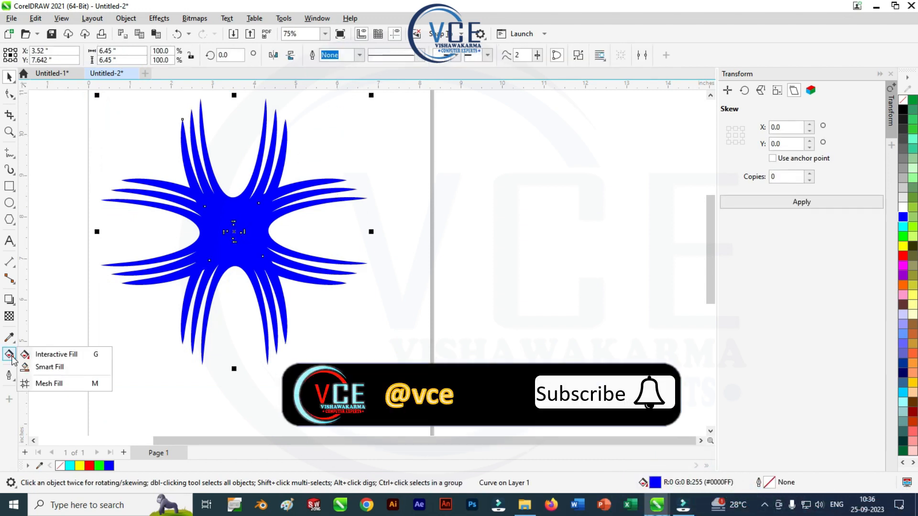
pyautogui.click(50, 354)
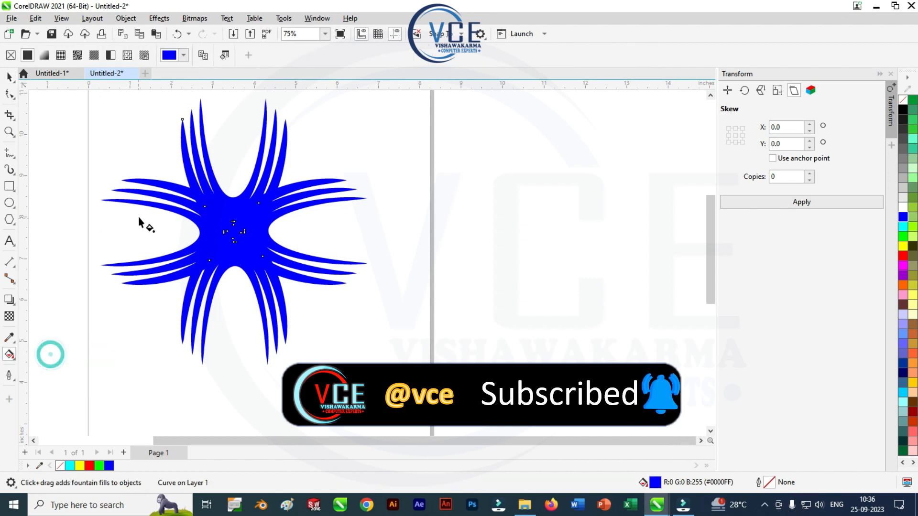
pyautogui.click(44, 55)
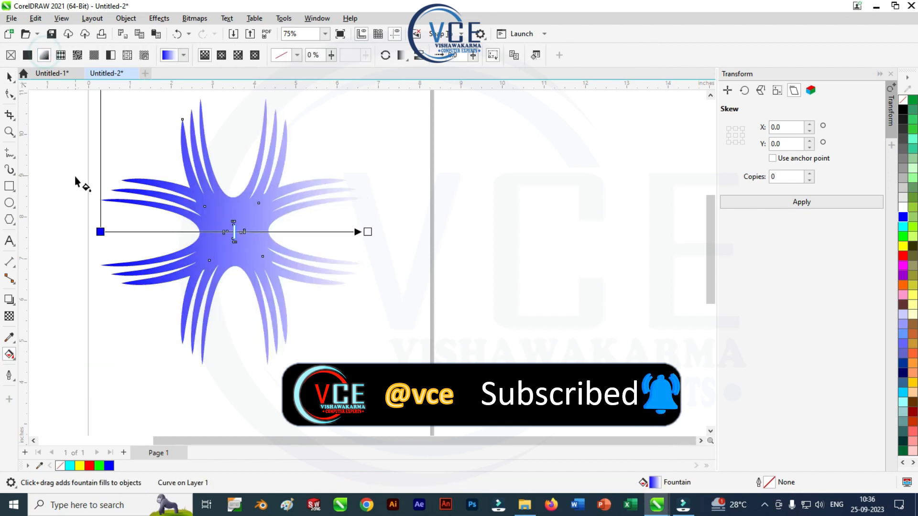
pyautogui.click(184, 55)
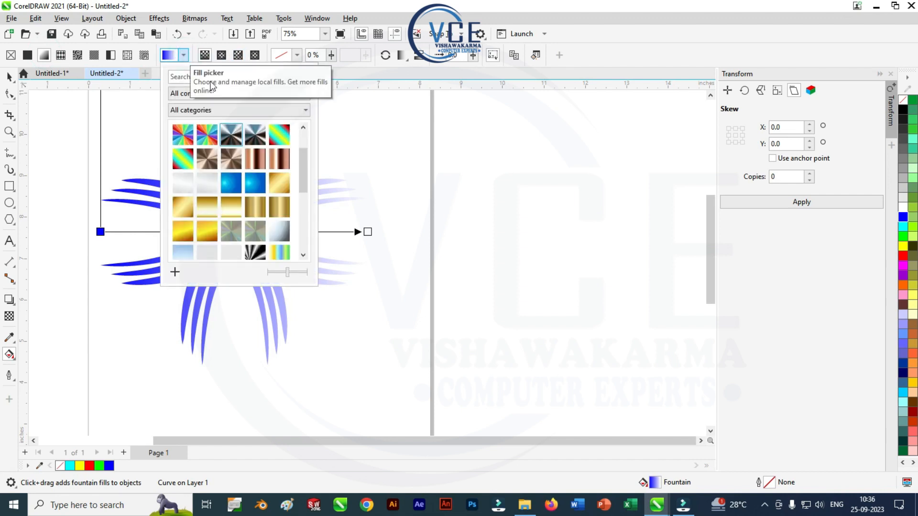
pyautogui.moveTo(303, 168); pyautogui.dragTo(314, 225)
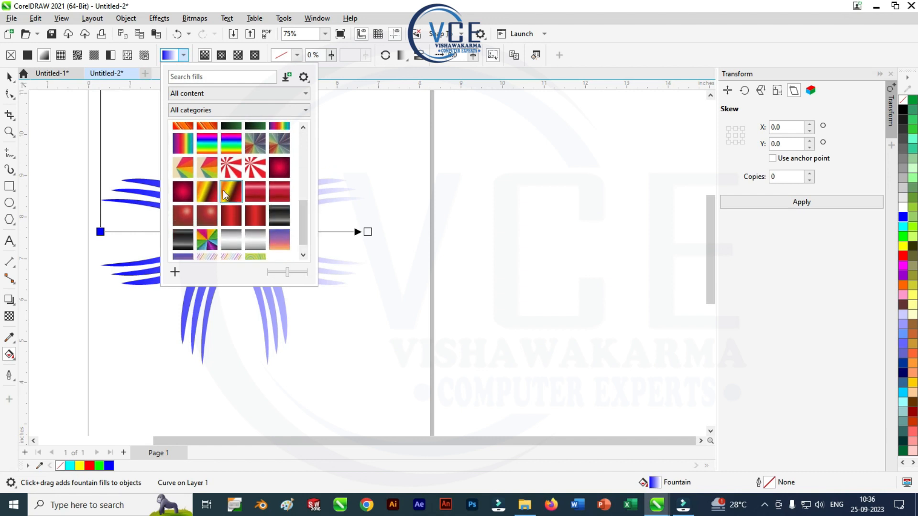
pyautogui.click(204, 191)
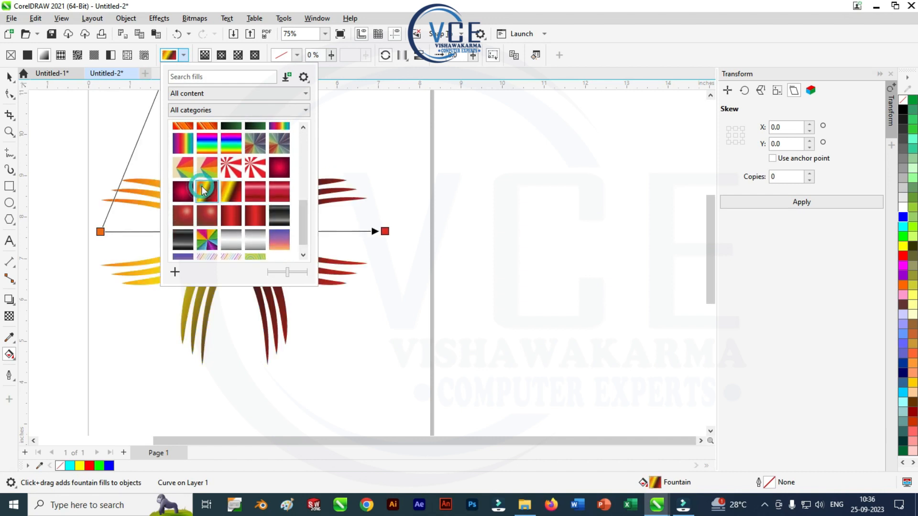
pyautogui.click(351, 125)
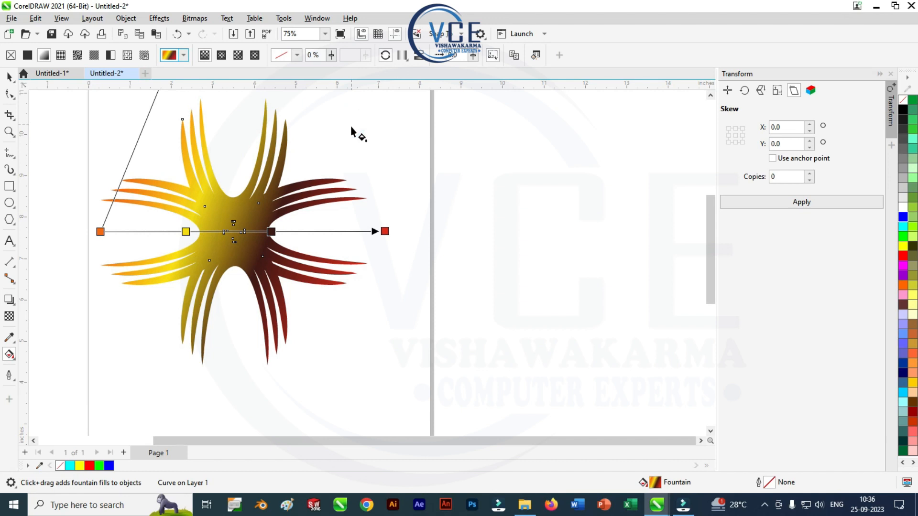
# - Change the fountain fill to conical, centre it on the middle of the figure, and deselect the figure
pyautogui.click(238, 55)
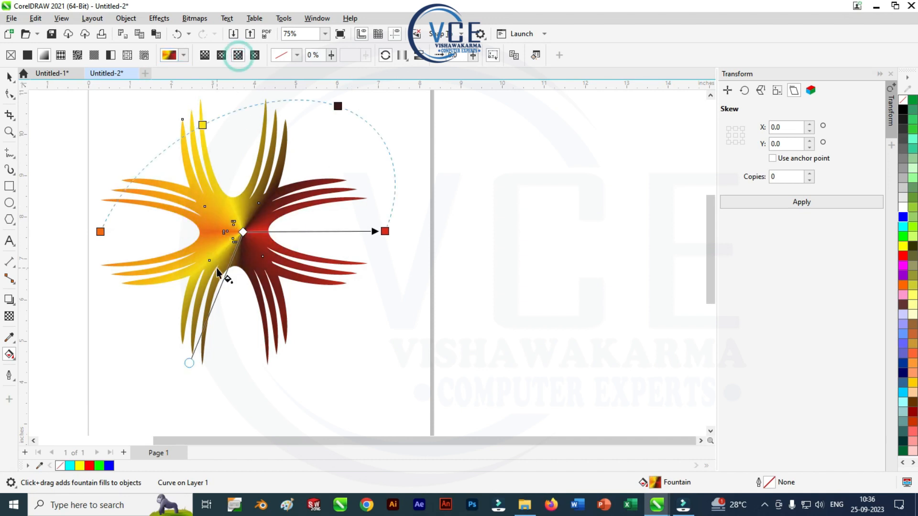
pyautogui.moveTo(243, 233); pyautogui.dragTo(235, 233)
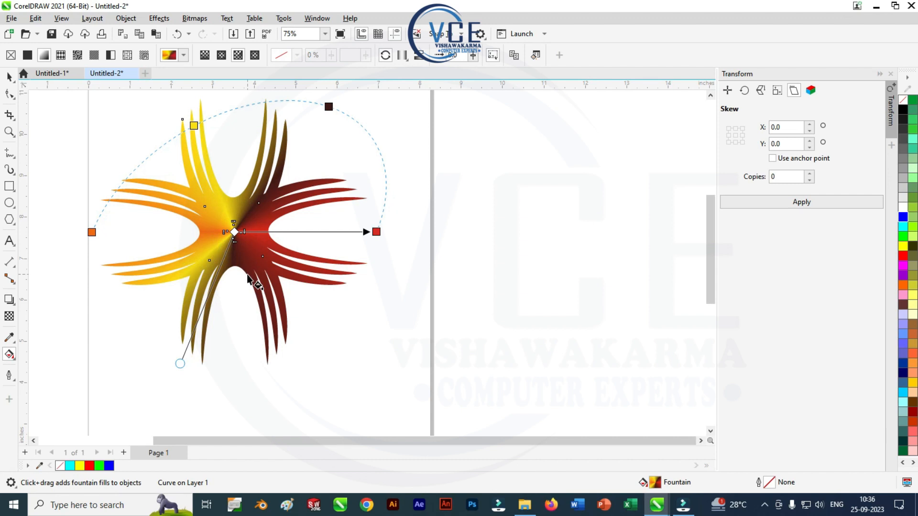
pyautogui.click(17, 77)
pyautogui.click(125, 140)
pyautogui.scroll(-2, 99, 187)
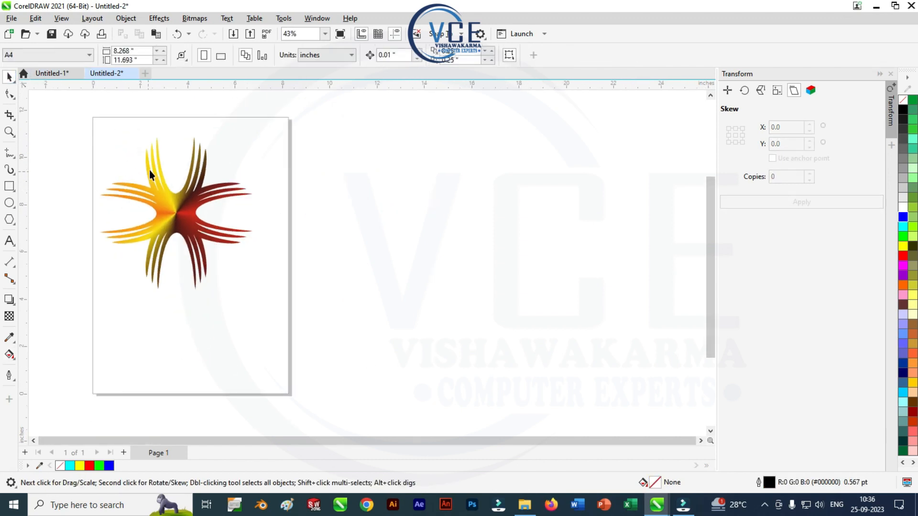
# - Duplicate the fountain-filled figure horizontally, placing the copy beside the original at about X 9.648 inches
pyautogui.click(183, 214)
pyautogui.moveTo(194, 193); pyautogui.dragTo(338, 197)
pyautogui.rightClick(339, 197)
pyautogui.scroll(-2, 150, 181)
pyautogui.scroll(2, 334, 98)
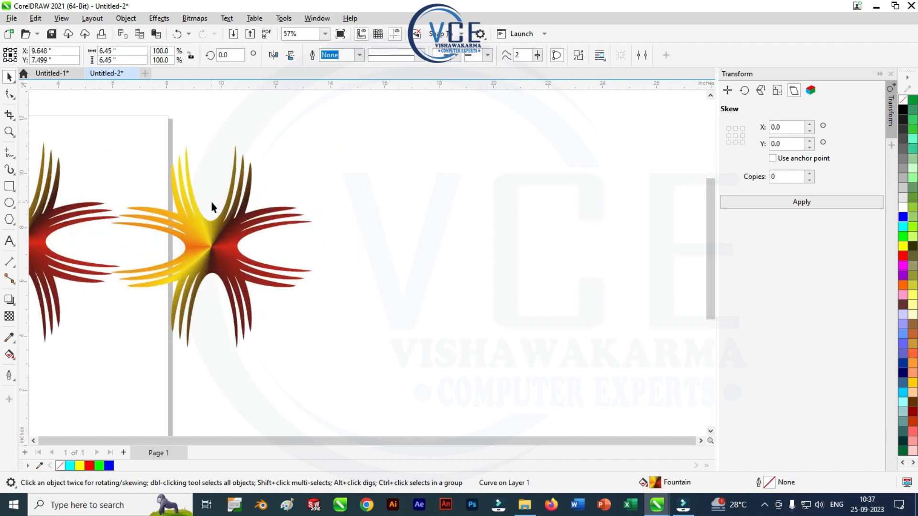
# - Give the copied figure a black 1.5 pt outline, remove its fill, and deselect it
pyautogui.rightClick(904, 112)
pyautogui.click(853, 117)
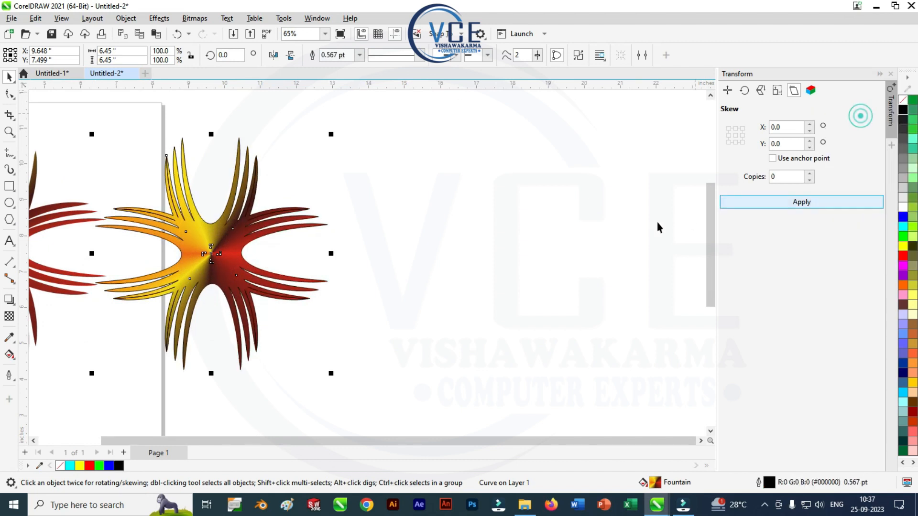
pyautogui.click(359, 55)
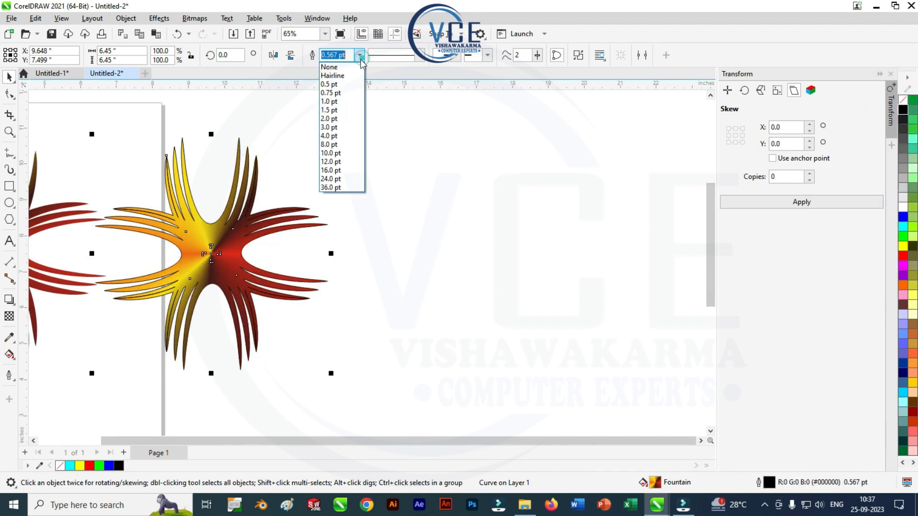
pyautogui.click(326, 113)
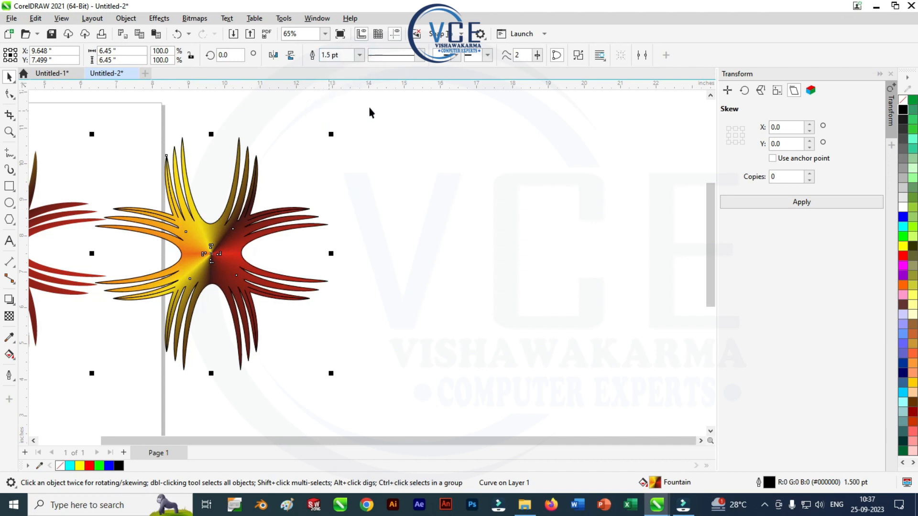
pyautogui.click(903, 99)
pyautogui.scroll(-1, 415, 176)
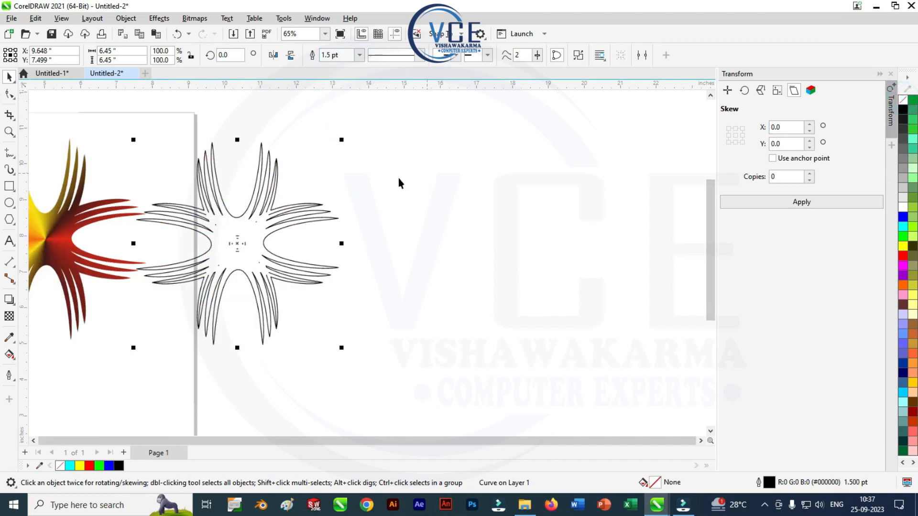
pyautogui.click(371, 174)
# - Delete the cluster of stray nodes in the very centre of the outlined figure with the Shape tool
pyautogui.scroll(4, 246, 222)
pyautogui.scroll(-2, 222, 219)
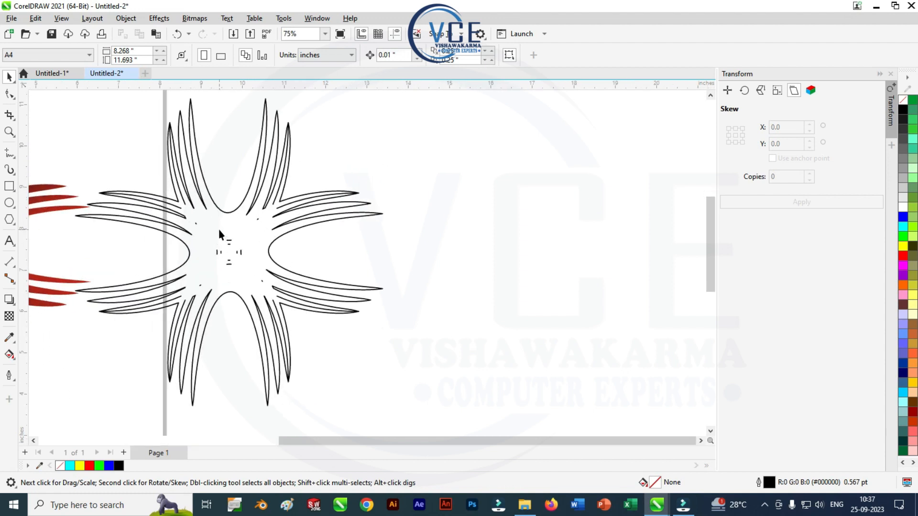
pyautogui.scroll(2, 219, 229)
pyautogui.click(309, 210)
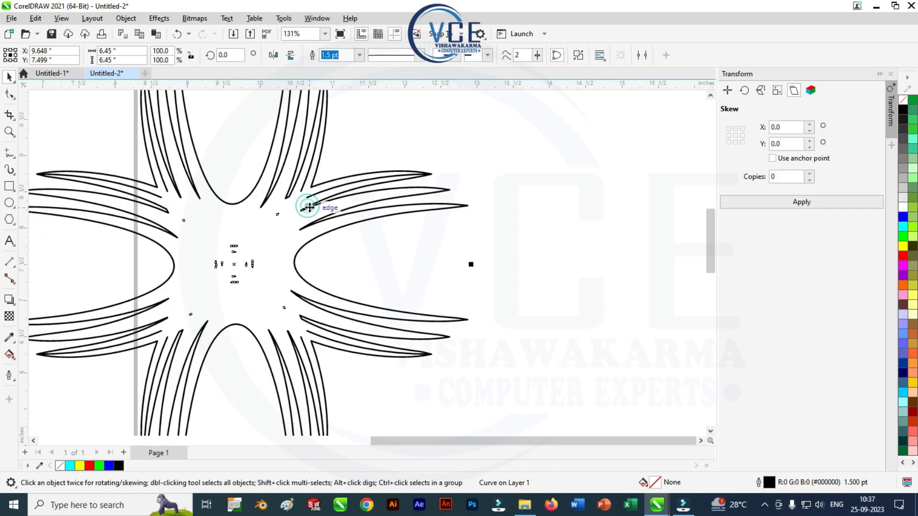
pyautogui.press('F10')
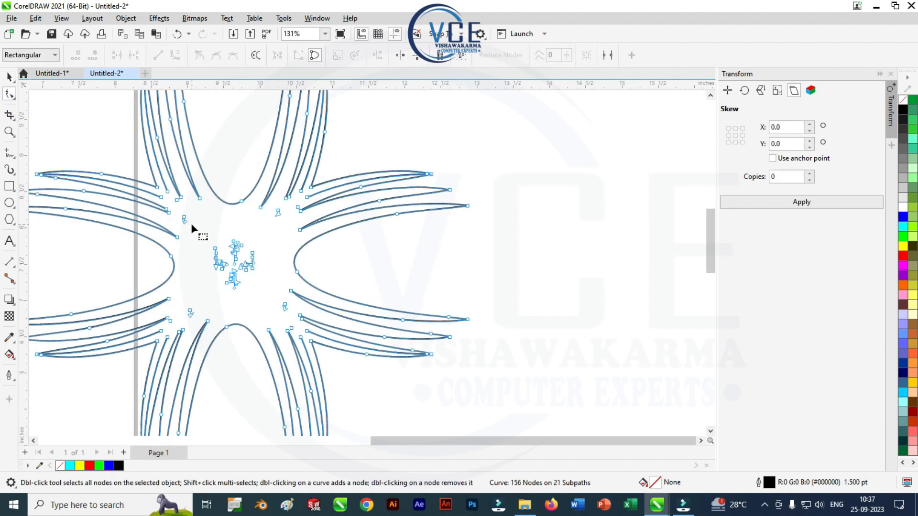
pyautogui.moveTo(256, 298); pyautogui.dragTo(266, 298)
pyautogui.press('Delete')
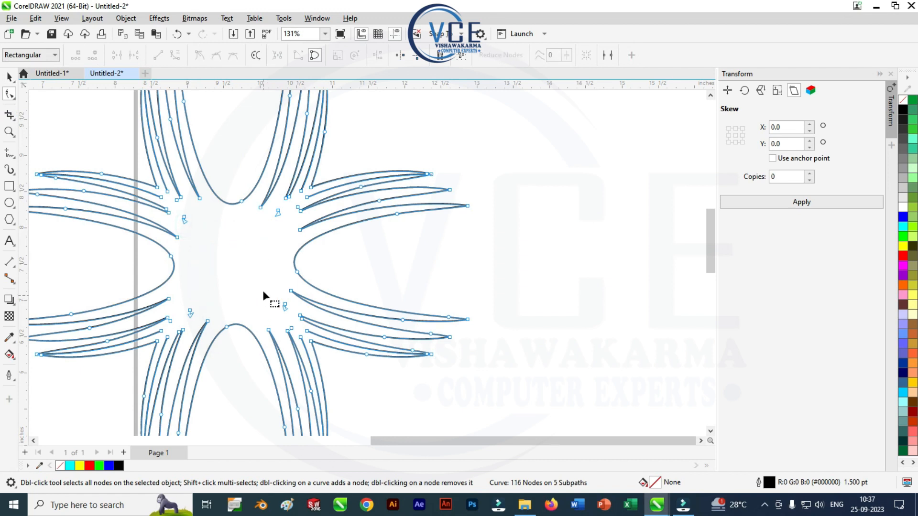
# - Delete the four small stray subpaths between the arms around the centre, and return to selecting the whole outlined figure
pyautogui.moveTo(271, 227); pyautogui.dragTo(271, 226)
pyautogui.press('Delete')
pyautogui.moveTo(180, 225); pyautogui.dragTo(180, 227)
pyautogui.moveTo(198, 297); pyautogui.dragTo(184, 319)
pyautogui.press('Delete')
pyautogui.moveTo(291, 298); pyautogui.dragTo(269, 317)
pyautogui.scroll(-1, 262, 265)
pyautogui.press('Delete')
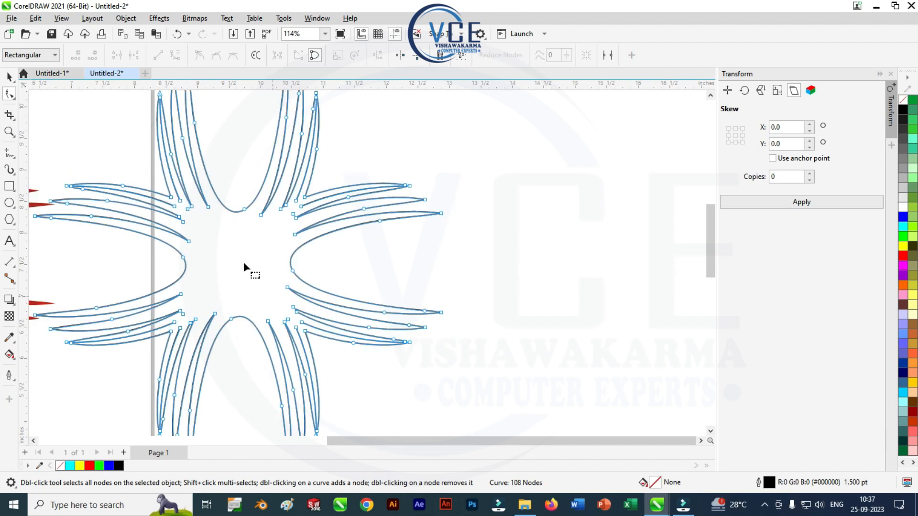
pyautogui.scroll(-1, 242, 272)
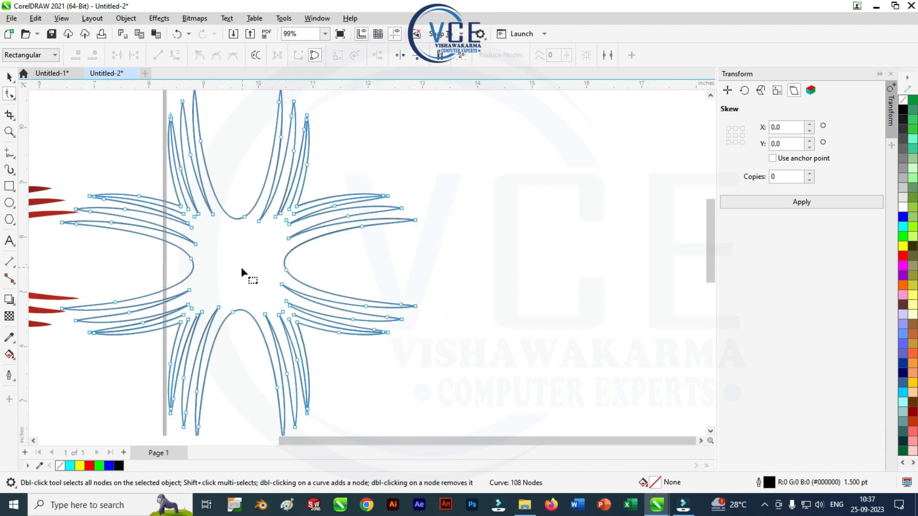
pyautogui.click(9, 76)
pyautogui.scroll(-2, 231, 208)
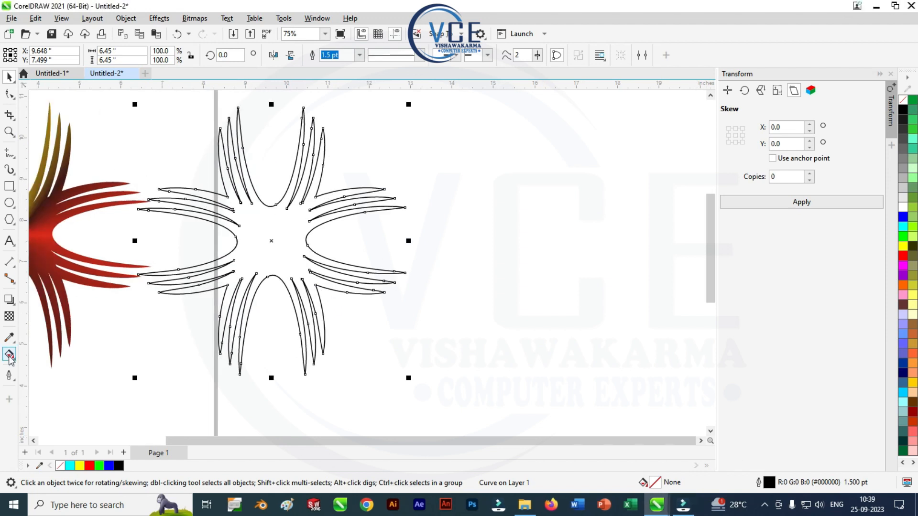
# - Convert the outlined figure's outline to an object
pyautogui.click(9, 358)
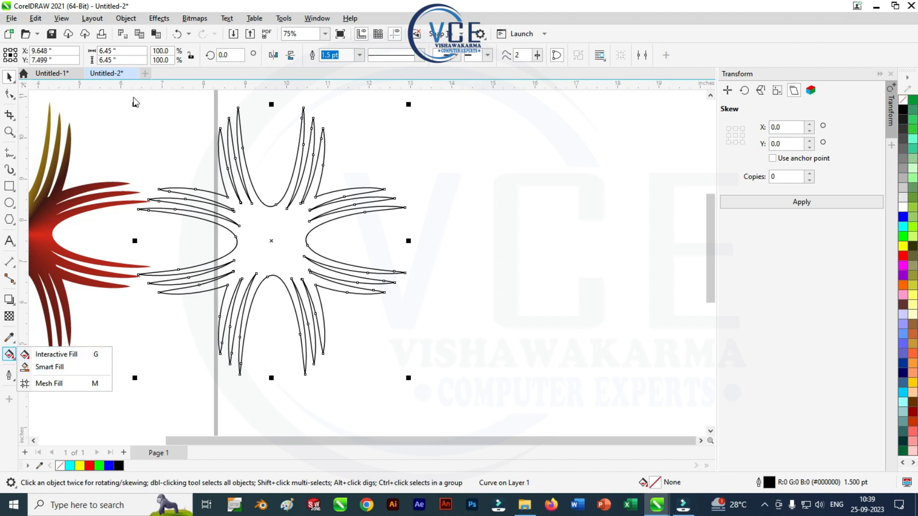
pyautogui.click(133, 22)
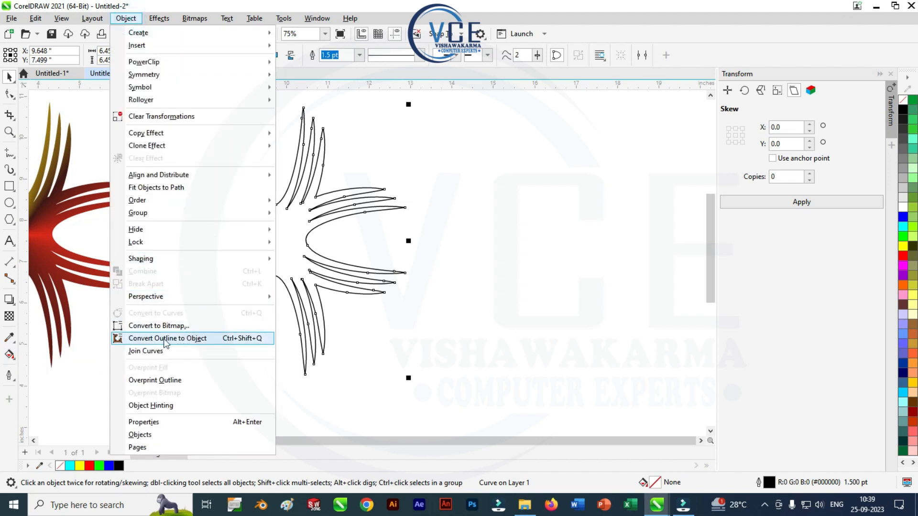
pyautogui.click(186, 339)
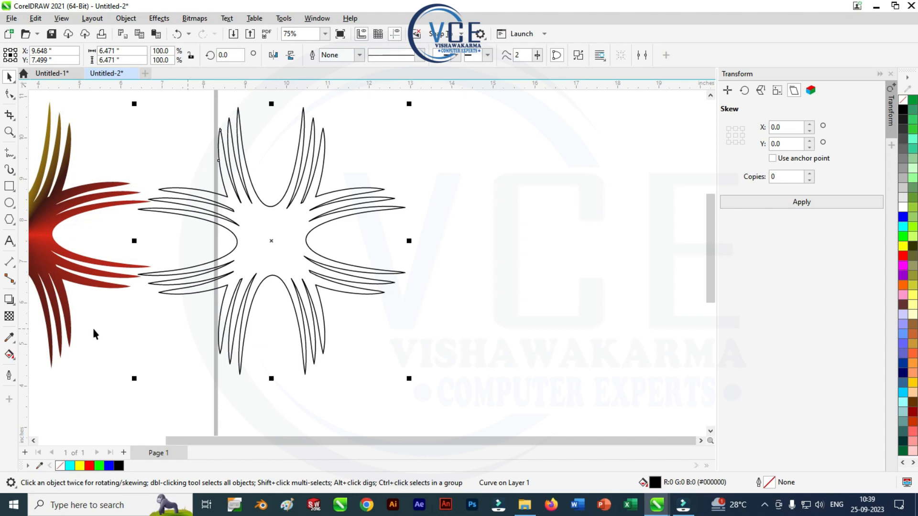
pyautogui.click(12, 355)
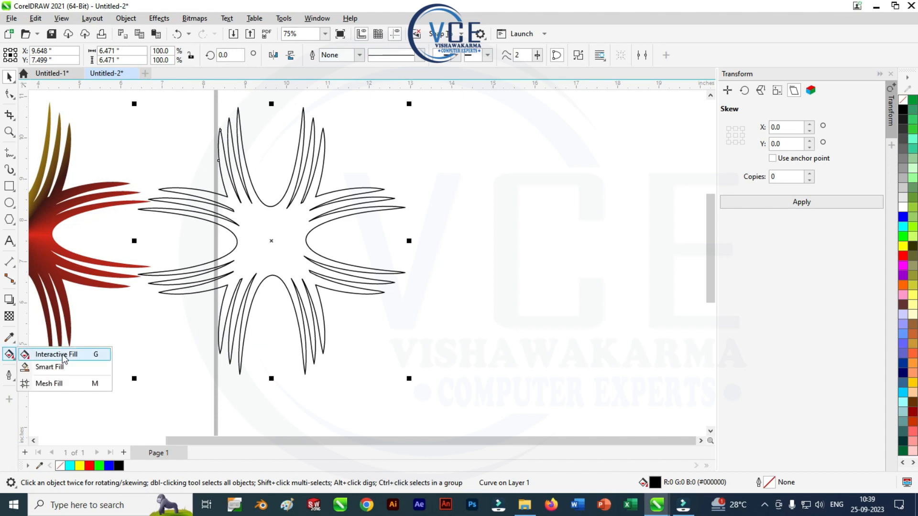
pyautogui.click(57, 355)
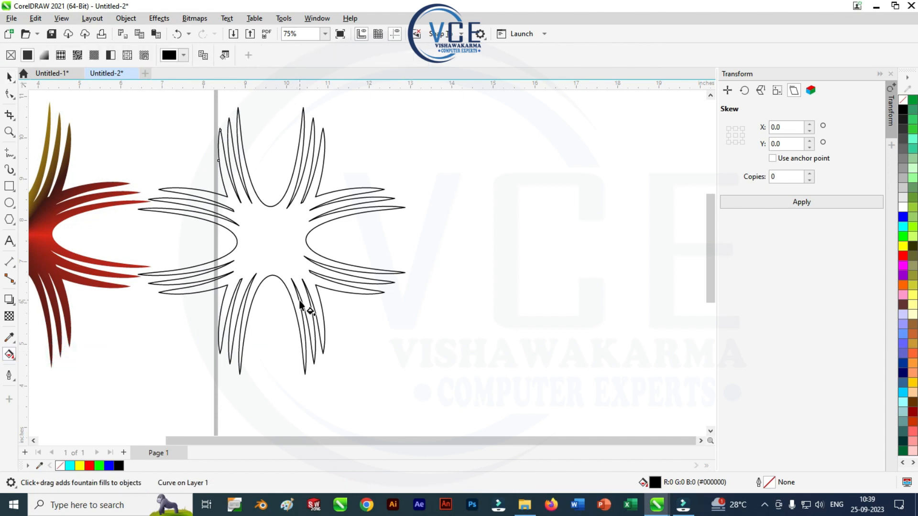
pyautogui.press('F10')
pyautogui.click(178, 134)
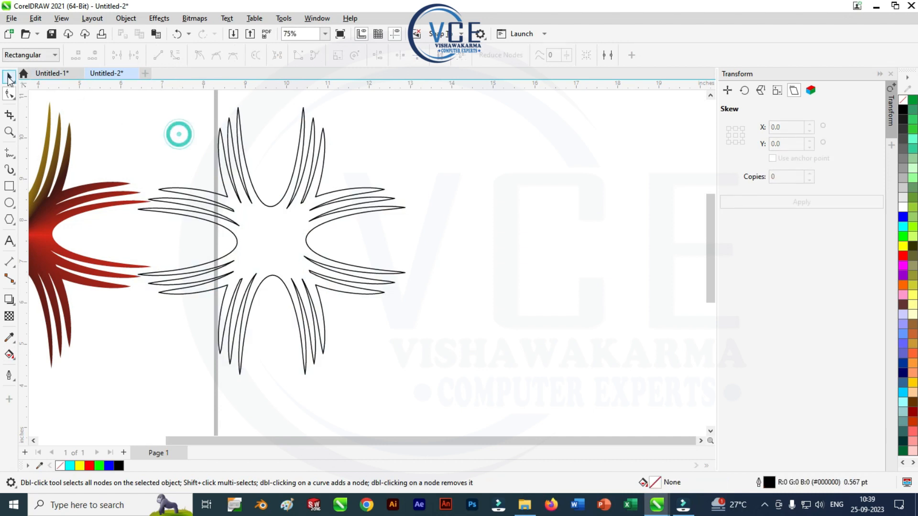
pyautogui.click(257, 193)
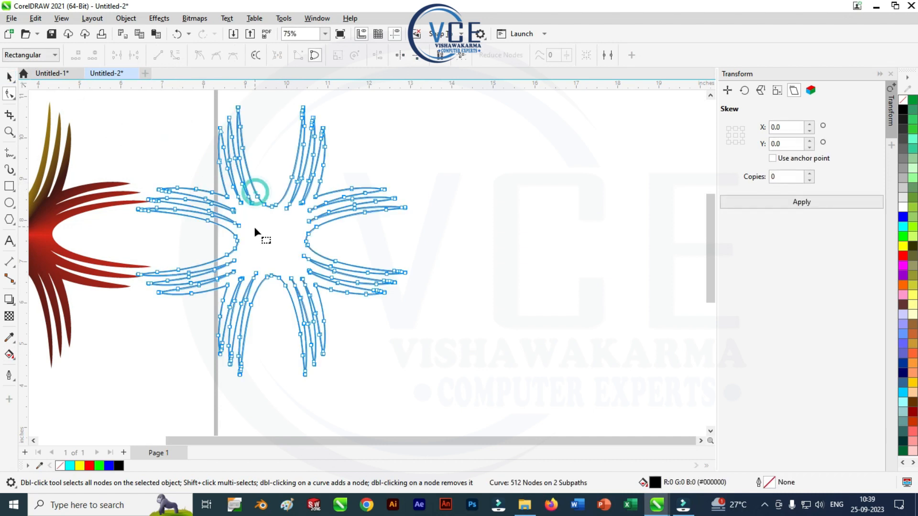
pyautogui.click(9, 77)
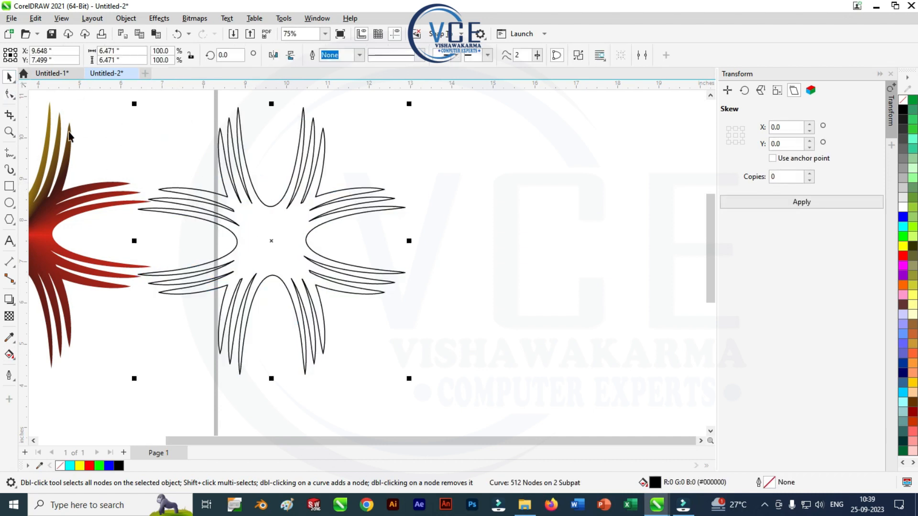
pyautogui.click(9, 354)
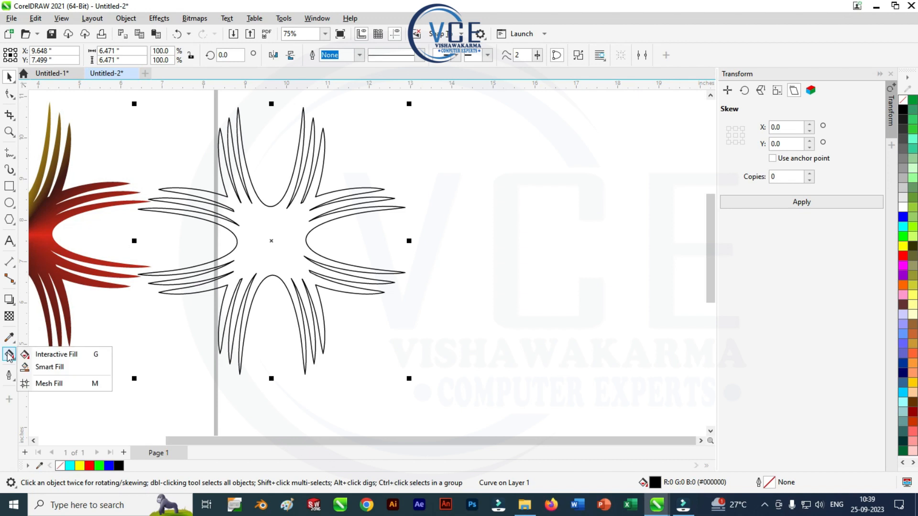
pyautogui.click(66, 357)
pyautogui.scroll(-3, 390, 194)
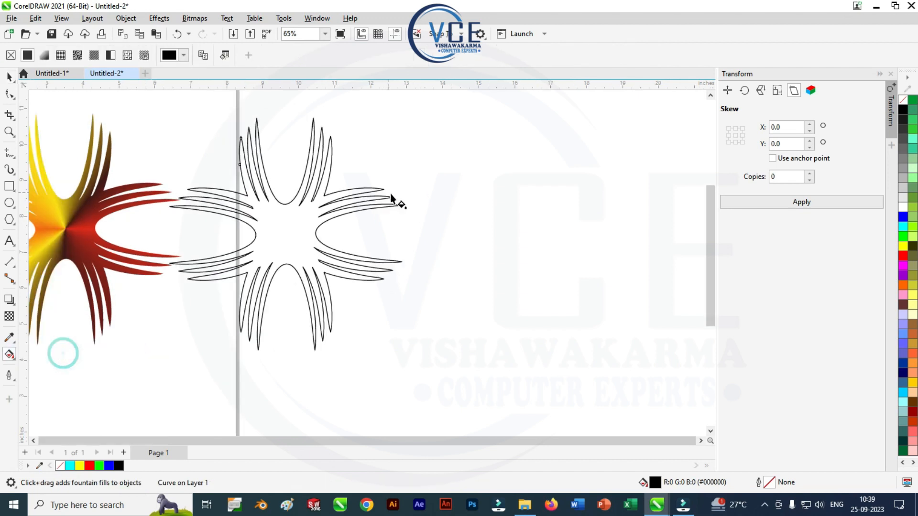
pyautogui.click(9, 77)
# - Apply the Small Glow drop shadow preset to the fountain-filled figure and set the shadow colour to black
pyautogui.click(185, 210)
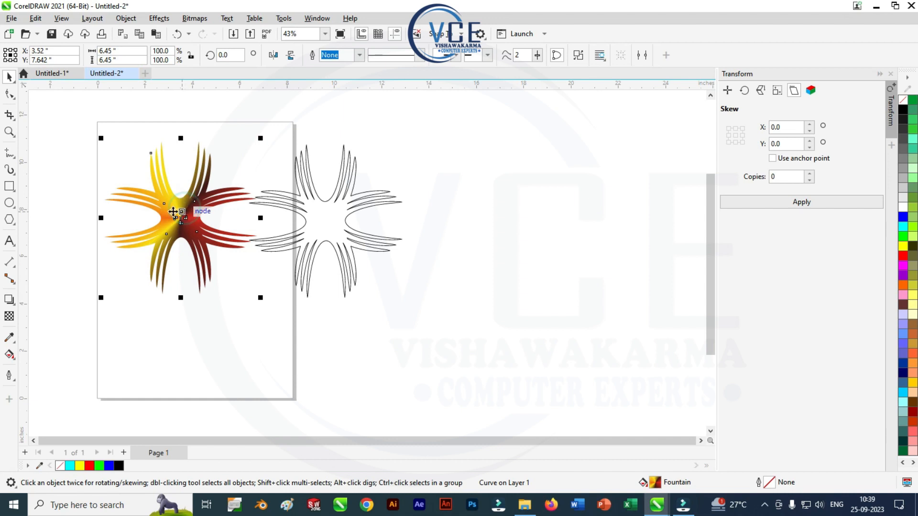
pyautogui.click(11, 302)
pyautogui.click(38, 299)
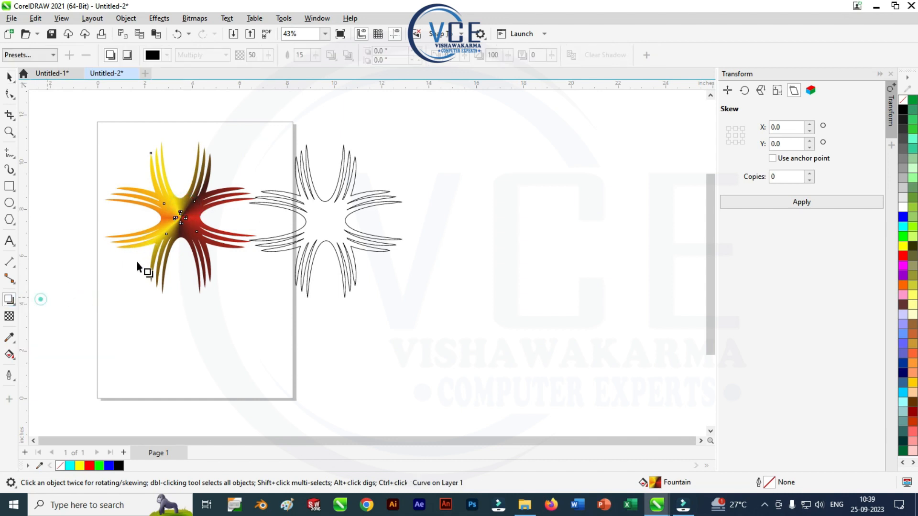
pyautogui.click(53, 54)
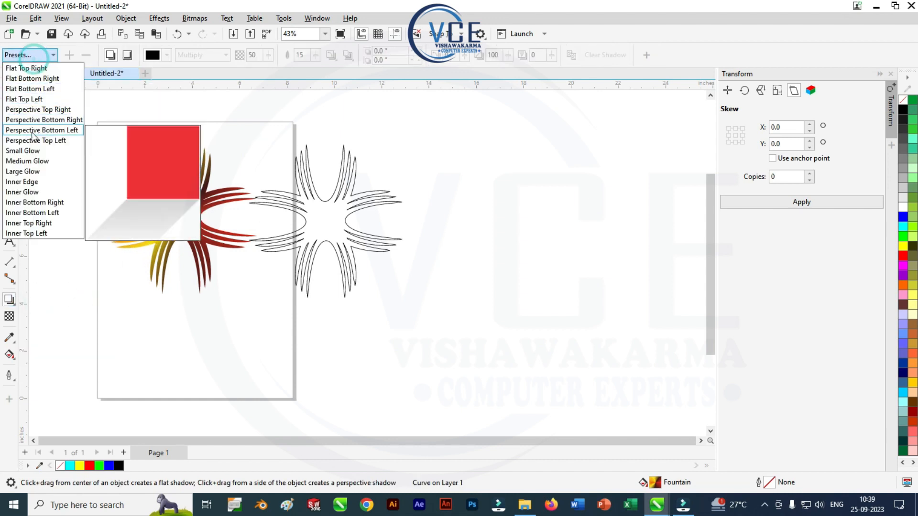
pyautogui.click(26, 152)
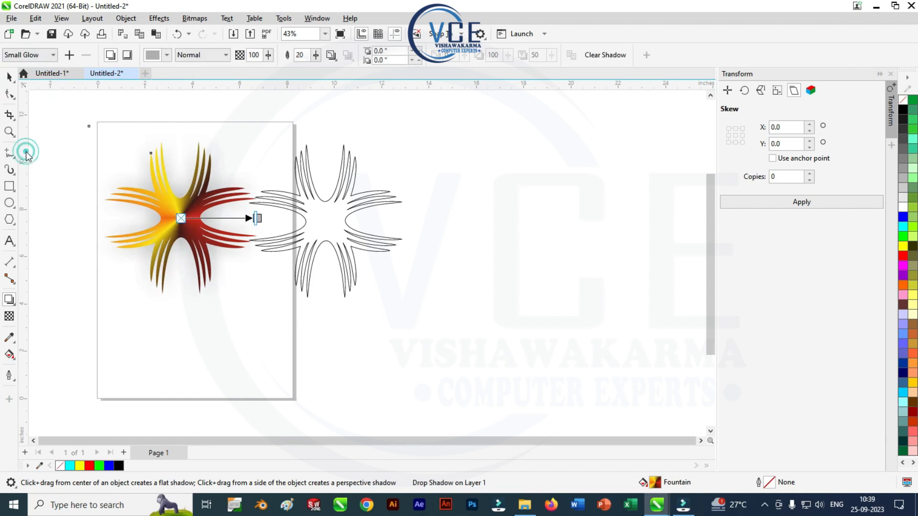
pyautogui.click(155, 54)
pyautogui.click(161, 113)
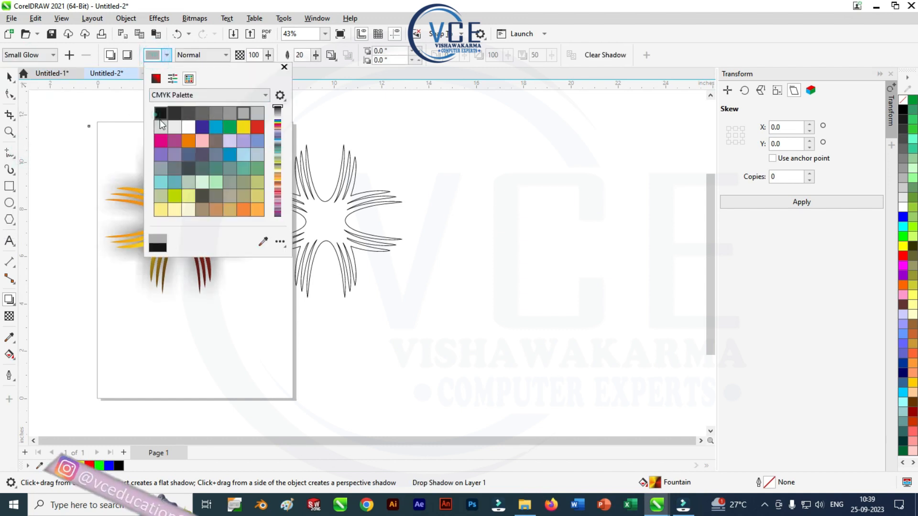
pyautogui.click(118, 119)
pyautogui.scroll(3, 180, 190)
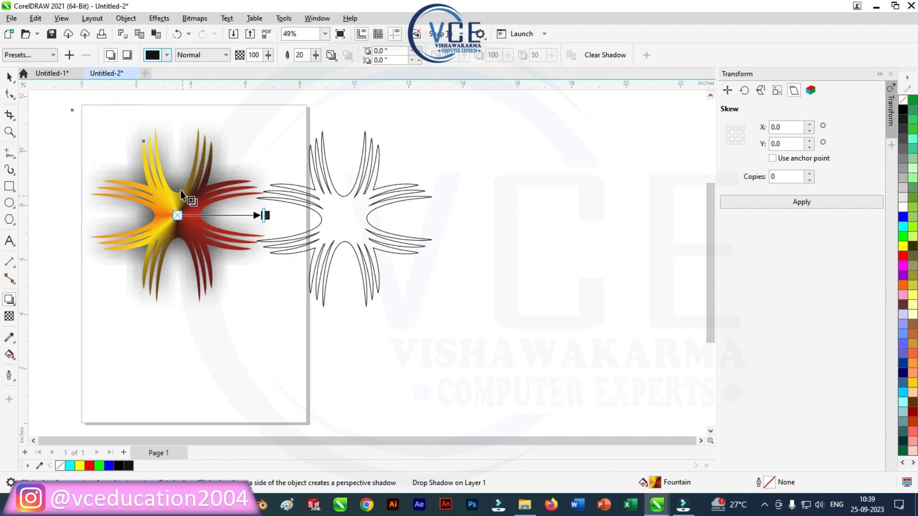
# - Change the shadow's feathering direction so it spreads outward around the figure, and set its feather to 5
pyautogui.click(331, 54)
pyautogui.click(347, 109)
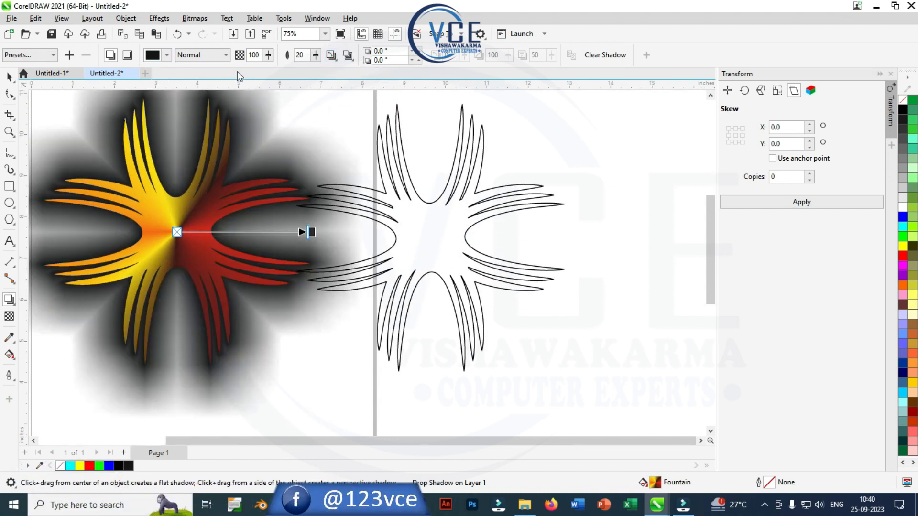
pyautogui.moveTo(295, 57); pyautogui.dragTo(294, 58)
pyautogui.press('Return')
pyautogui.click(10, 77)
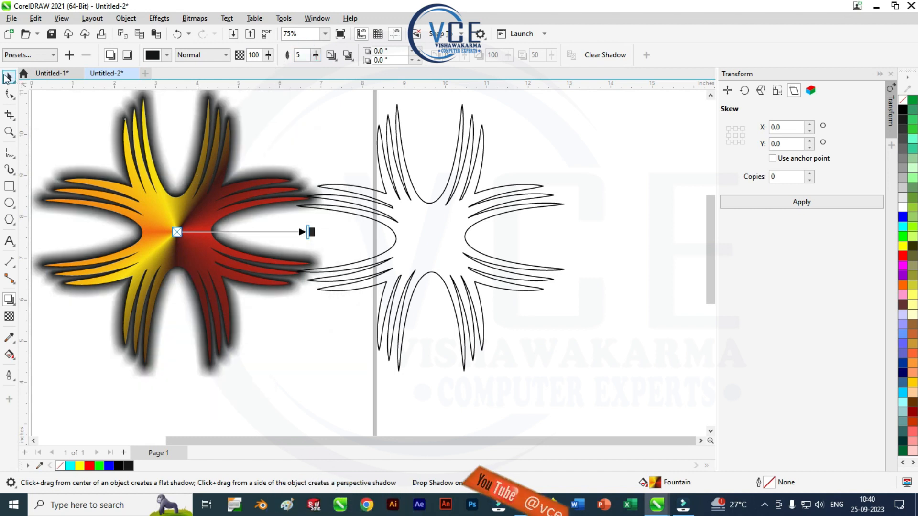
# - Fill the outlined figure with the Chrome fountain fill preset, keep the fountain type conical, and return to selecting objects
pyautogui.scroll(-3, 177, 261)
pyautogui.scroll(1, 201, 247)
pyautogui.scroll(2, 318, 230)
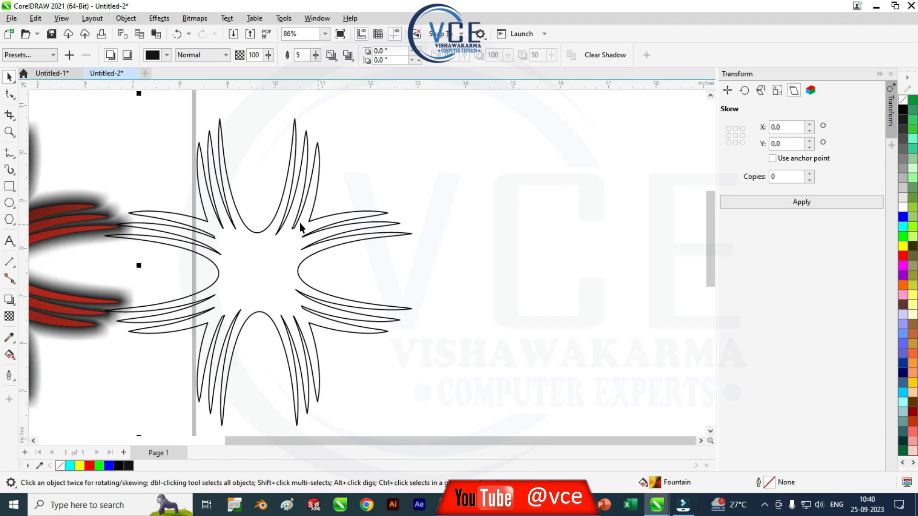
pyautogui.click(280, 235)
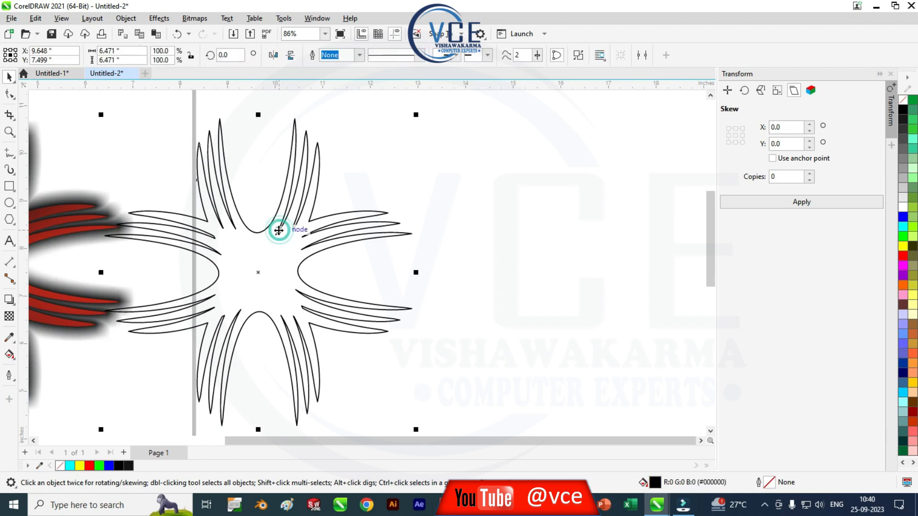
pyautogui.click(10, 354)
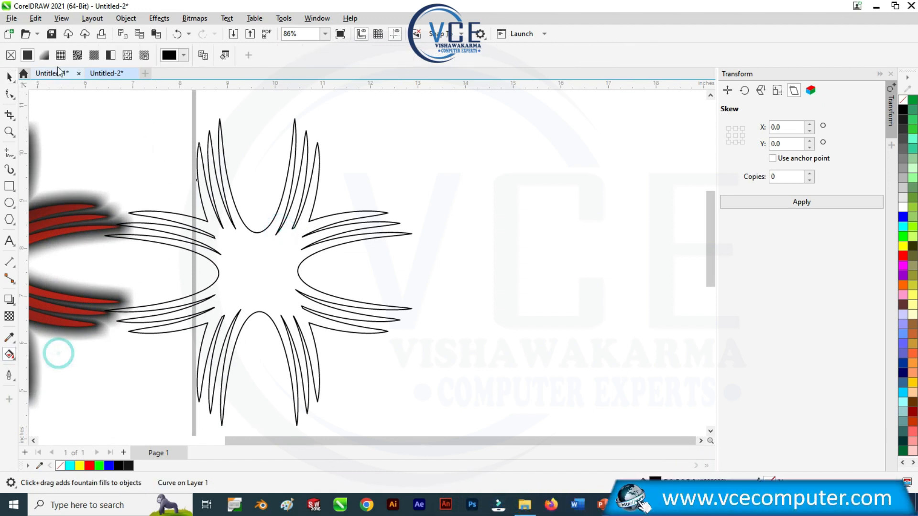
pyautogui.click(44, 55)
pyautogui.click(183, 55)
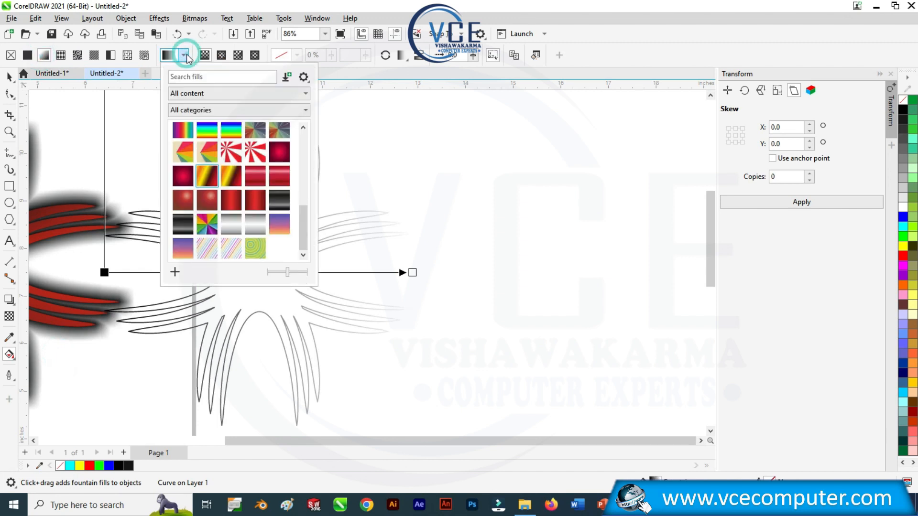
pyautogui.scroll(5, 306, 211)
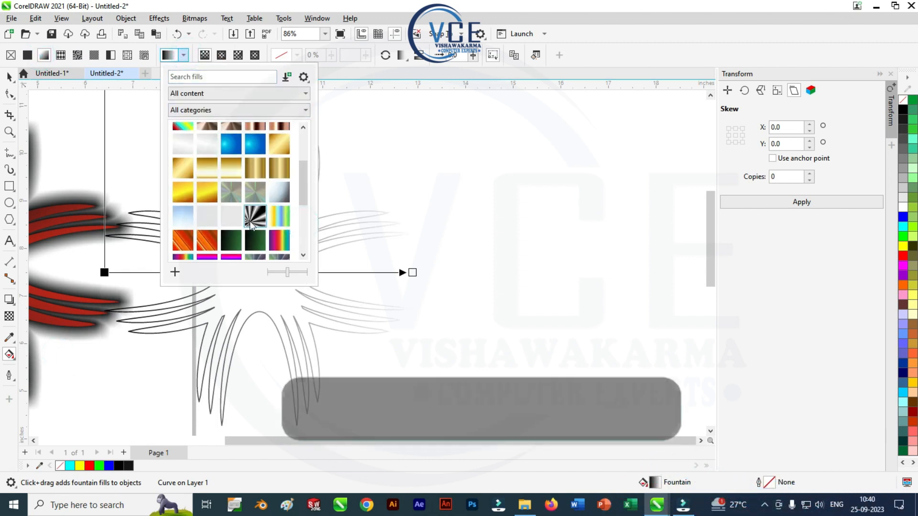
pyautogui.moveTo(303, 177); pyautogui.dragTo(304, 153)
pyautogui.click(232, 173)
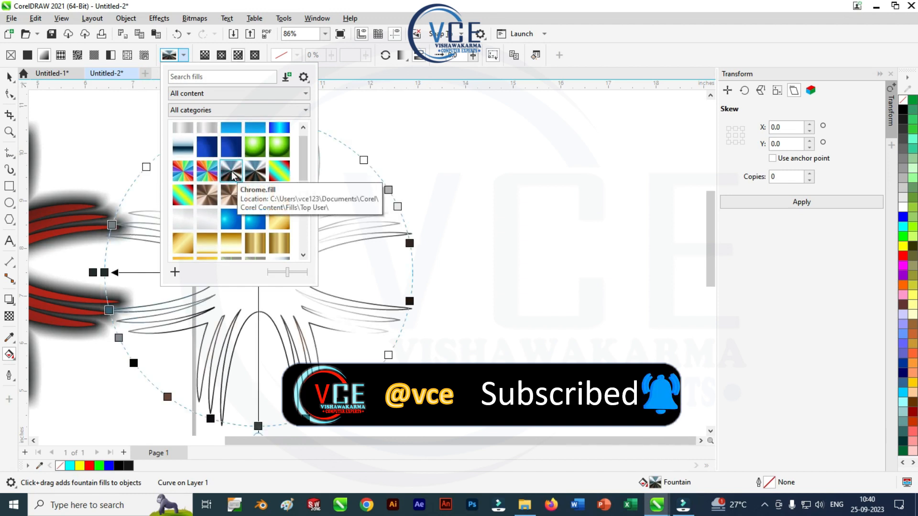
pyautogui.click(8, 77)
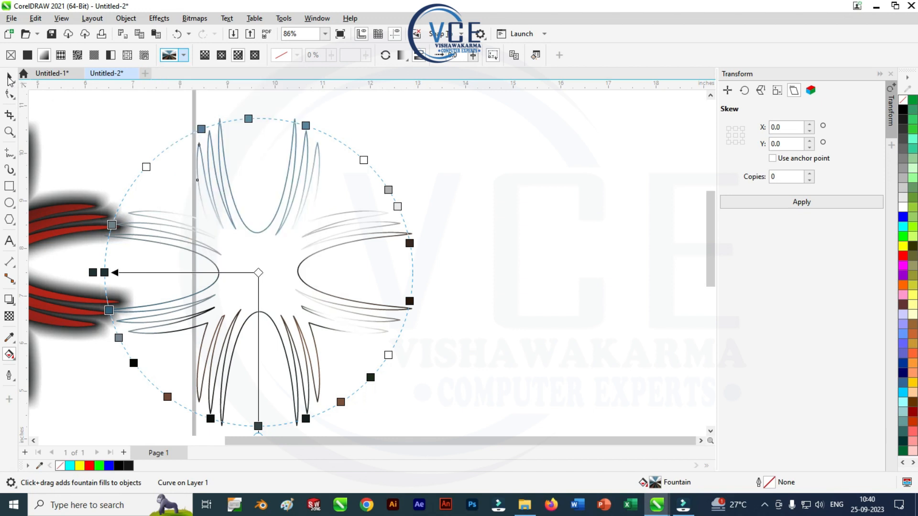
pyautogui.click(238, 55)
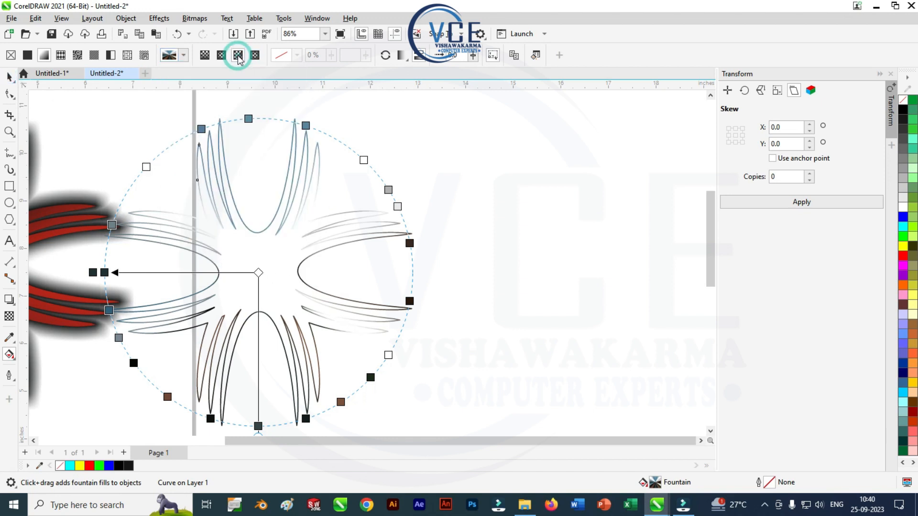
pyautogui.click(10, 77)
# - Move the Chrome-filled outline onto the glowing fountain-filled figure so that it follows the edges of the arms
pyautogui.scroll(-3, 344, 192)
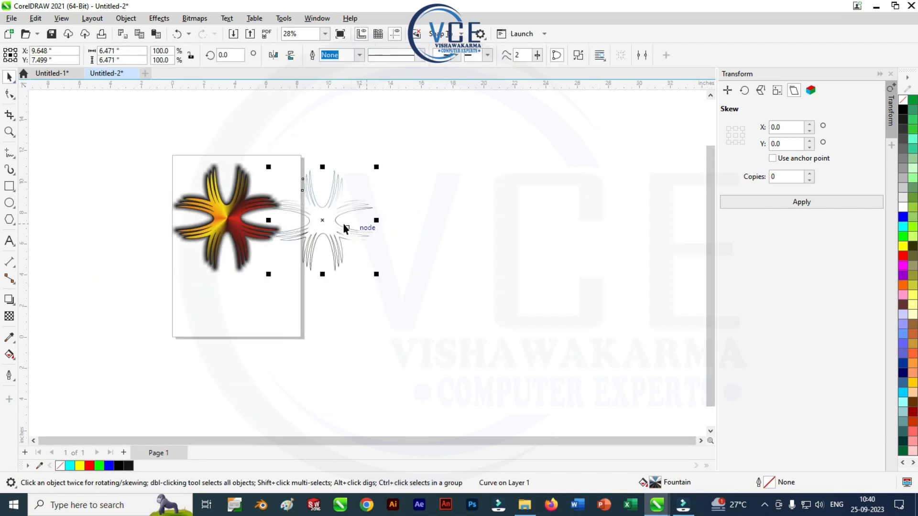
pyautogui.scroll(5, 312, 170)
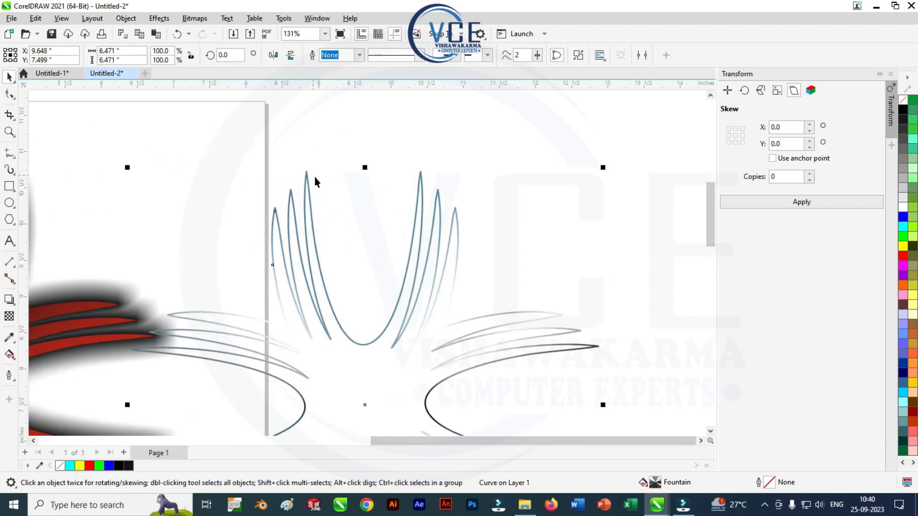
pyautogui.scroll(-3, 315, 177)
pyautogui.moveTo(333, 188); pyautogui.dragTo(140, 178)
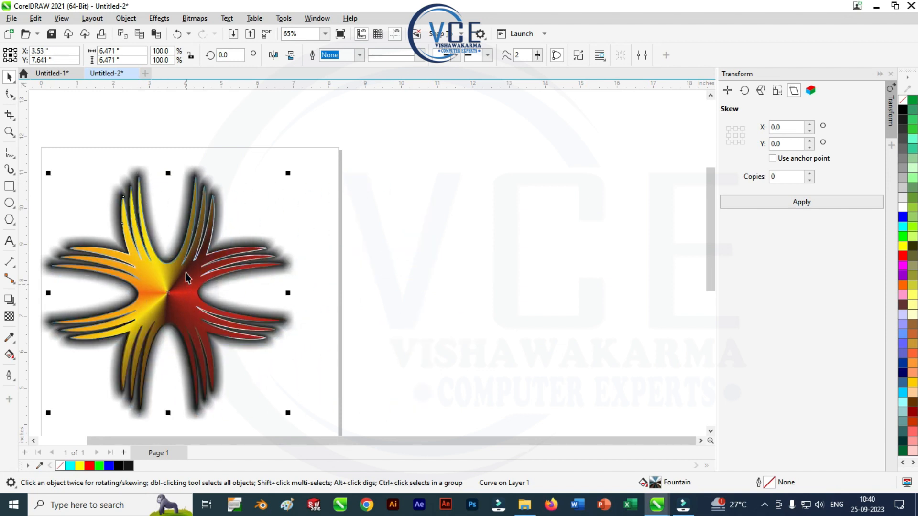
# - Edit the outline's fountain fill interactively and shift its centre slightly up and left of the ornament's centre
pyautogui.click(10, 358)
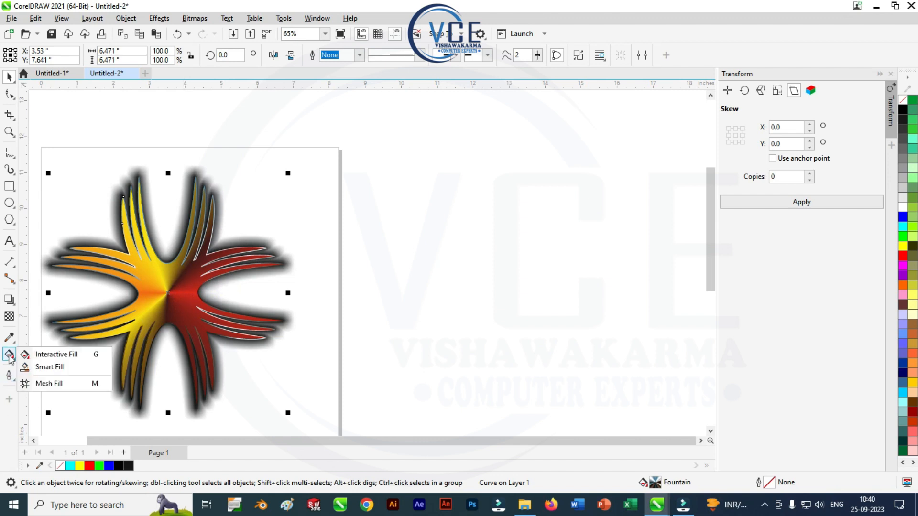
pyautogui.click(56, 356)
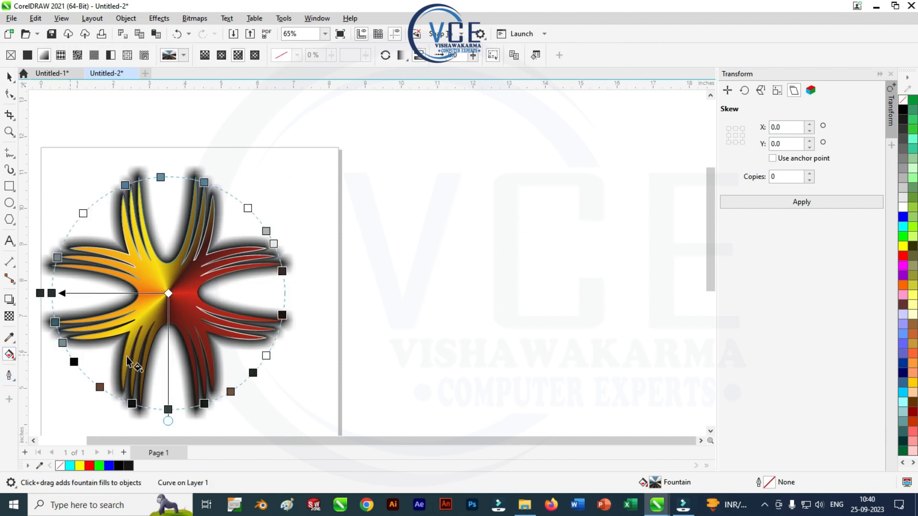
pyautogui.scroll(-2, 205, 288)
pyautogui.scroll(5, 120, 283)
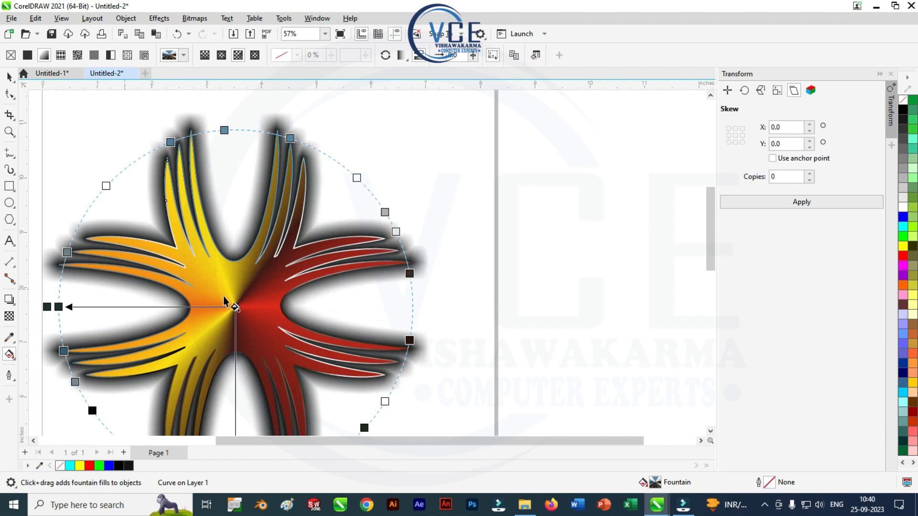
pyautogui.moveTo(236, 307); pyautogui.dragTo(213, 296)
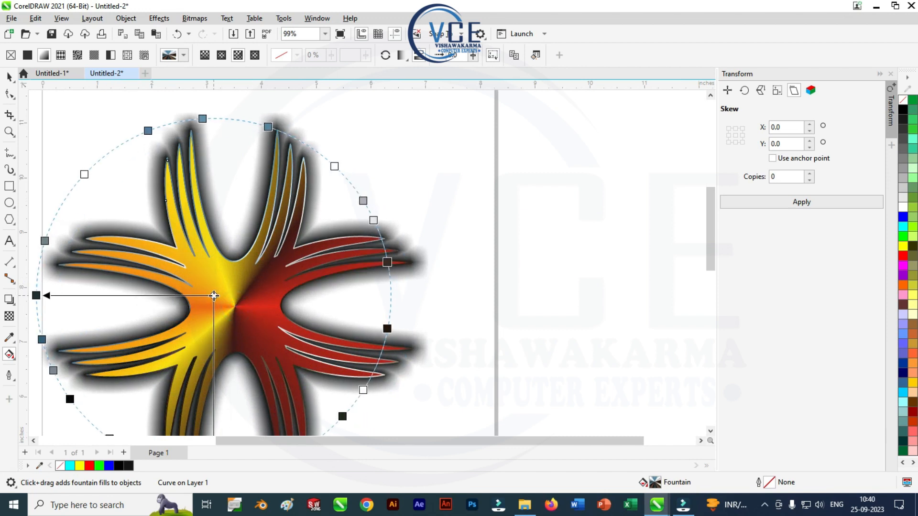
# - Add white colour nodes at intervals along the lower arc of the outline's conical fountain fill
pyautogui.scroll(-1, 471, 275)
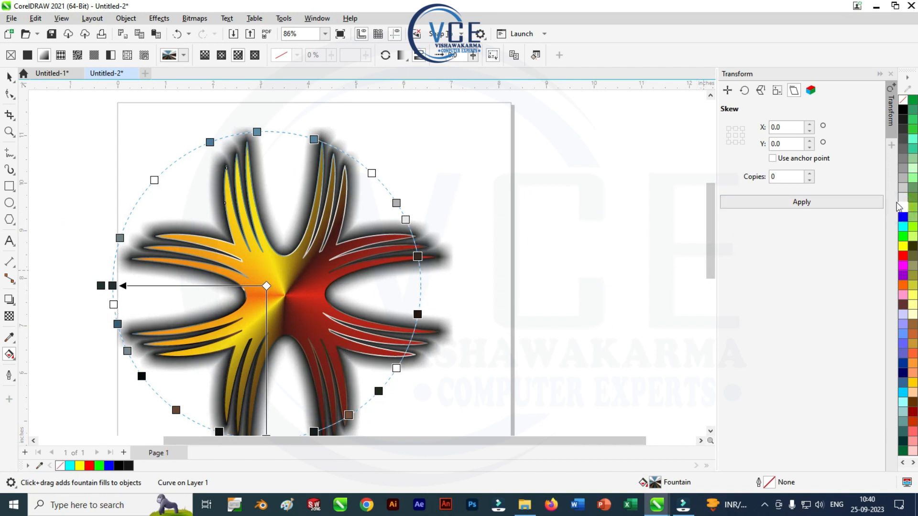
pyautogui.moveTo(297, 410); pyautogui.dragTo(154, 391)
pyautogui.moveTo(646, 303); pyautogui.dragTo(192, 421)
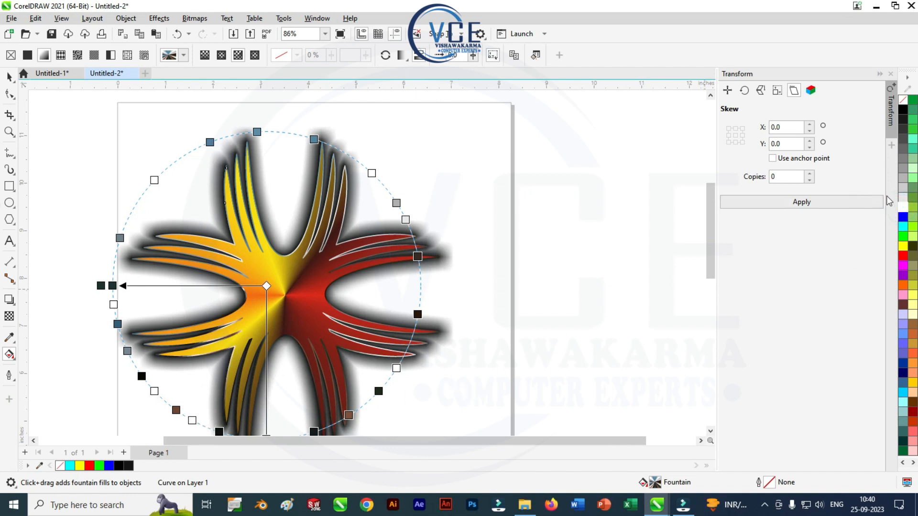
pyautogui.scroll(-1, 48, 170)
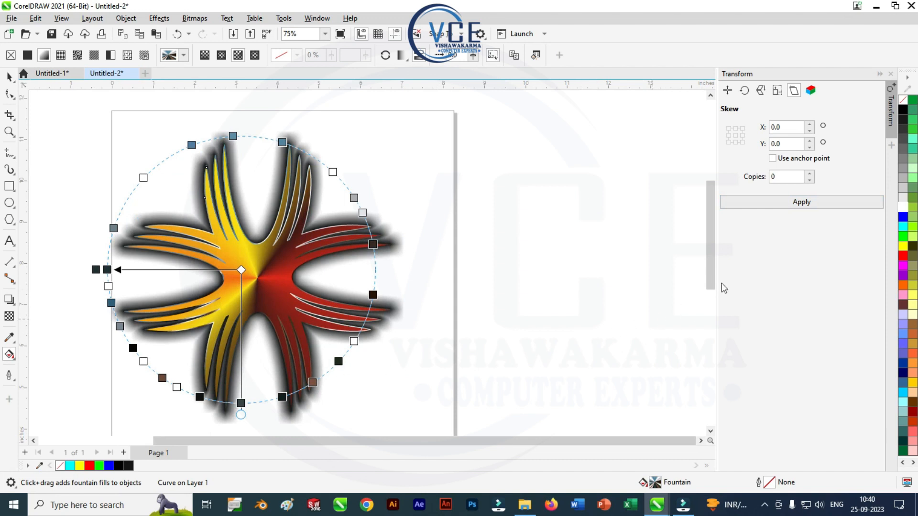
pyautogui.moveTo(903, 206); pyautogui.dragTo(228, 405)
pyautogui.moveTo(279, 429); pyautogui.dragTo(224, 402)
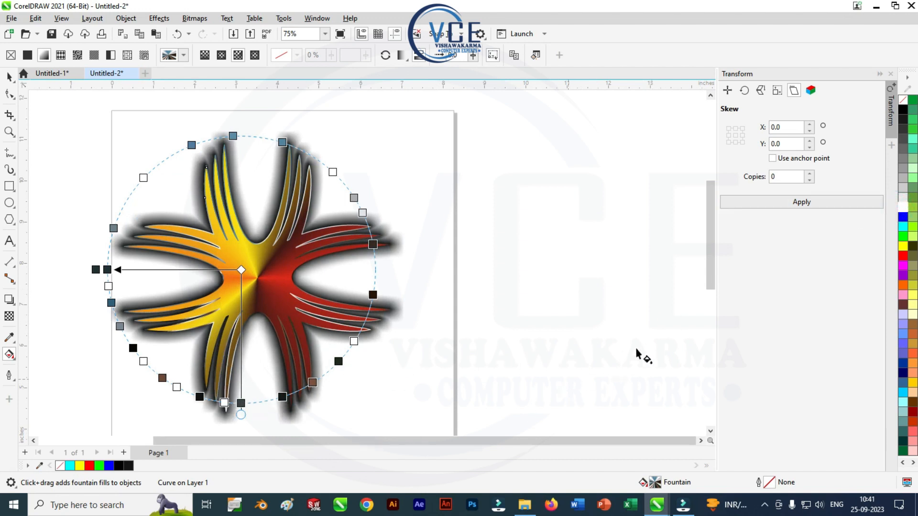
pyautogui.moveTo(890, 227); pyautogui.dragTo(266, 401)
pyautogui.moveTo(767, 290); pyautogui.dragTo(298, 391)
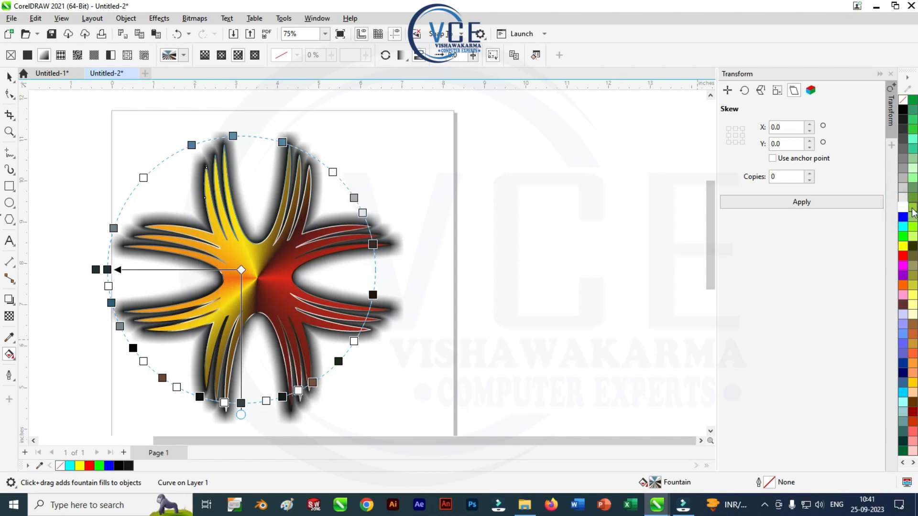
# - Add white colour nodes along the upper, left and right arcs of the conical fill, and shift the white node at the lower-left arm onto its tips
pyautogui.moveTo(902, 210); pyautogui.dragTo(307, 152)
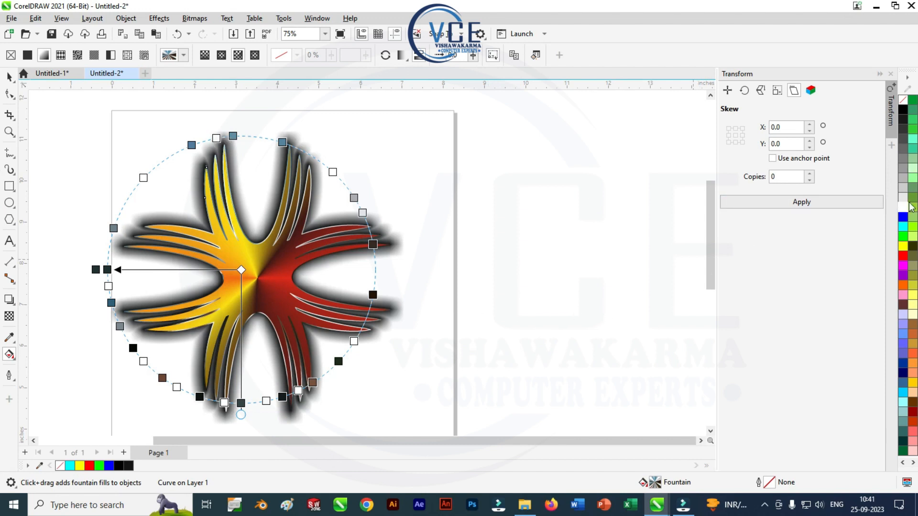
pyautogui.moveTo(903, 213); pyautogui.dragTo(124, 206)
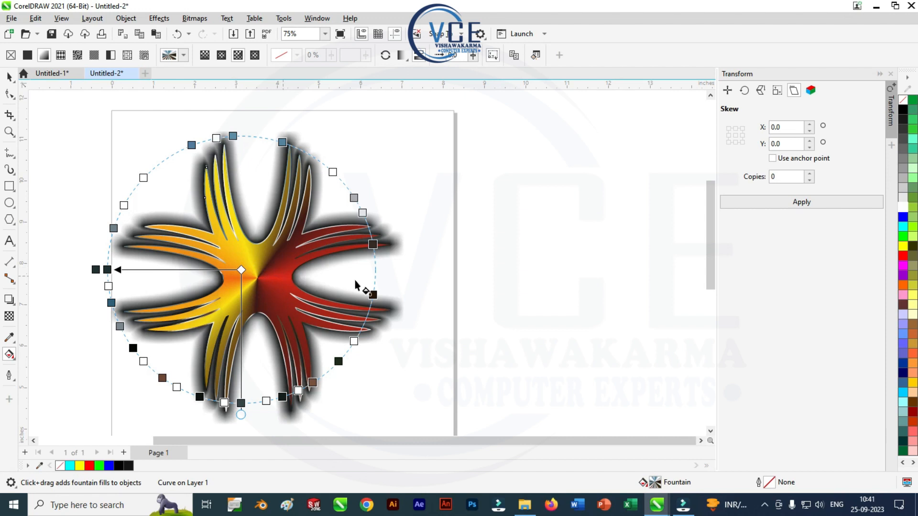
pyautogui.moveTo(902, 213); pyautogui.dragTo(110, 245)
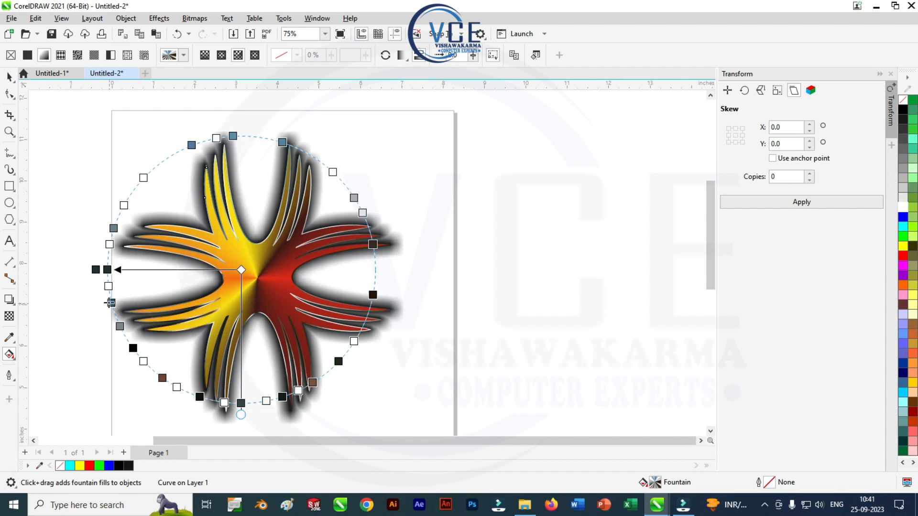
pyautogui.moveTo(107, 302); pyautogui.dragTo(112, 312)
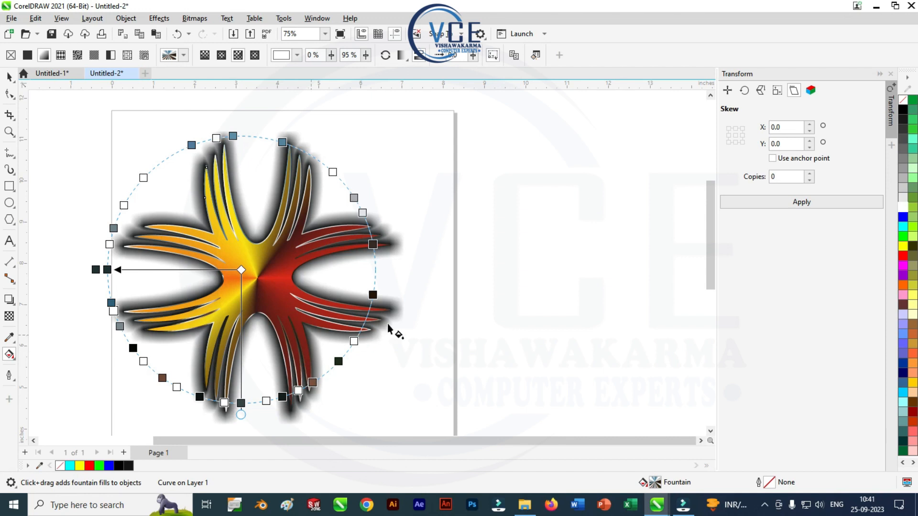
pyautogui.moveTo(901, 209); pyautogui.dragTo(370, 237)
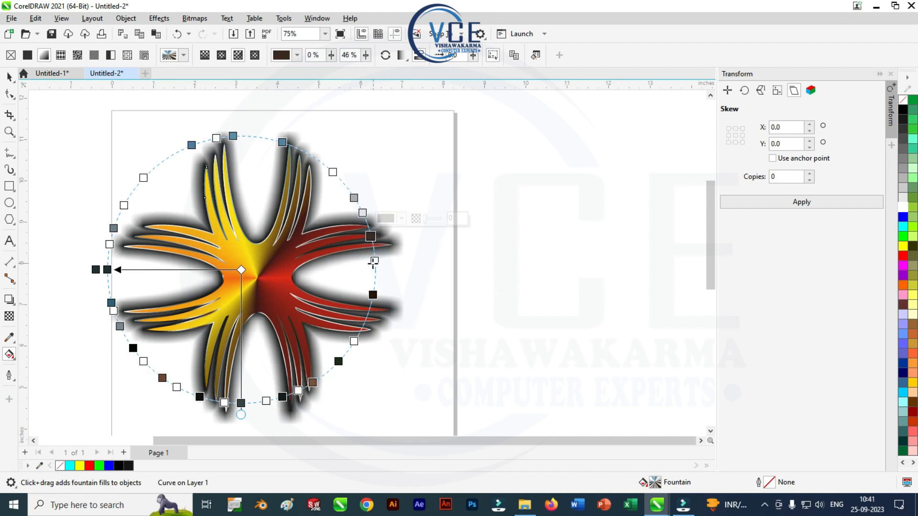
pyautogui.click(10, 77)
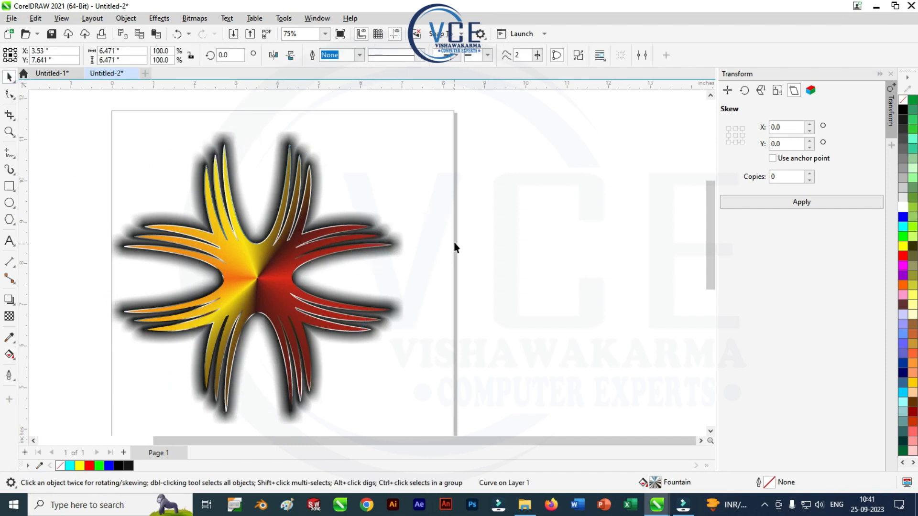
# - Select the figure, its glow and the overlaid outline together and group them
pyautogui.click(454, 244)
pyautogui.scroll(-1, 256, 256)
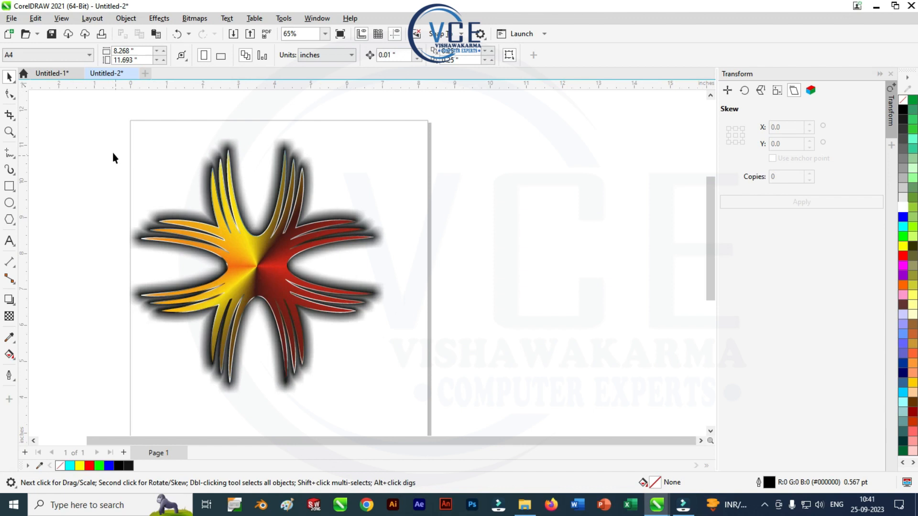
pyautogui.moveTo(102, 110); pyautogui.dragTo(381, 415)
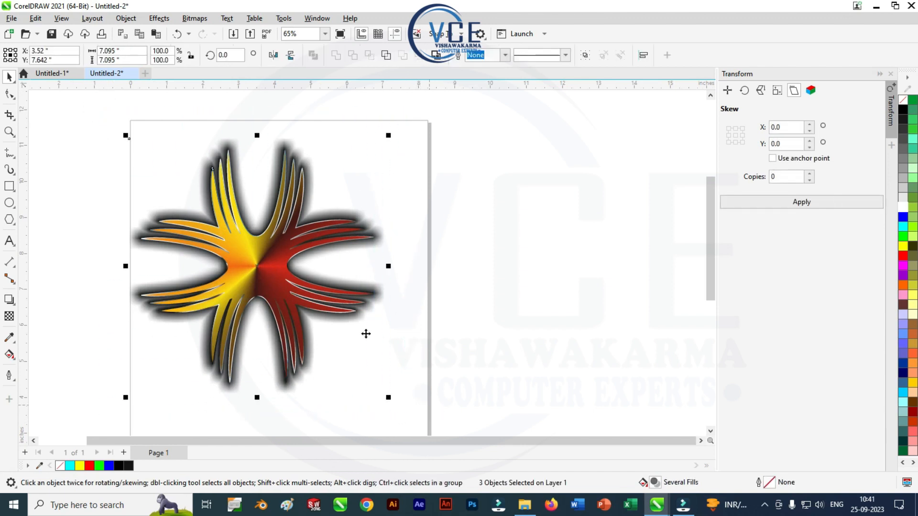
pyautogui.rightClick(264, 249)
pyautogui.click(315, 219)
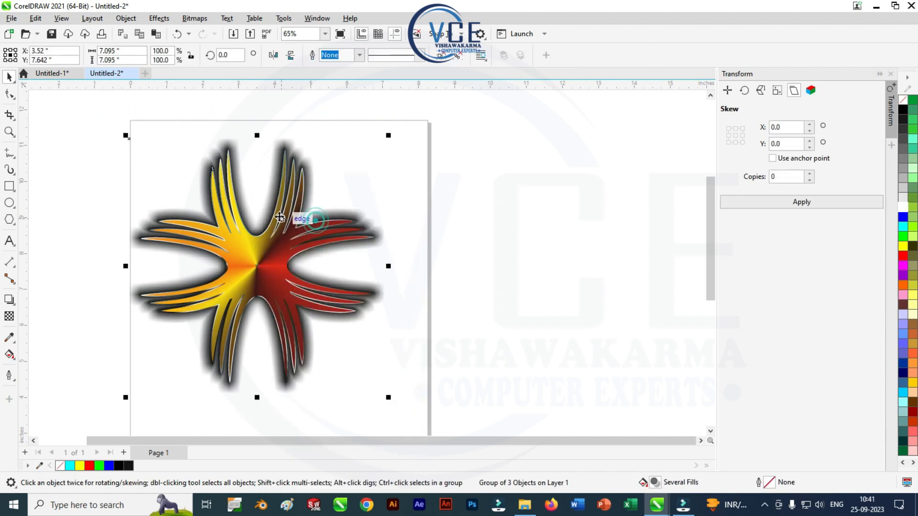
# - Import the image grey back.jpg and place it beside the ornament, overlapping the page's edge
pyautogui.scroll(-2, 119, 158)
pyautogui.scroll(2, 249, 162)
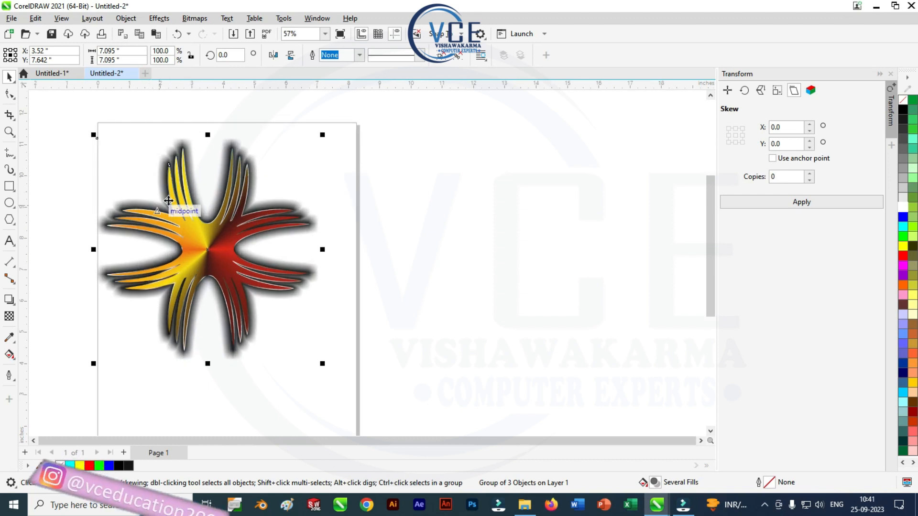
pyautogui.click(11, 19)
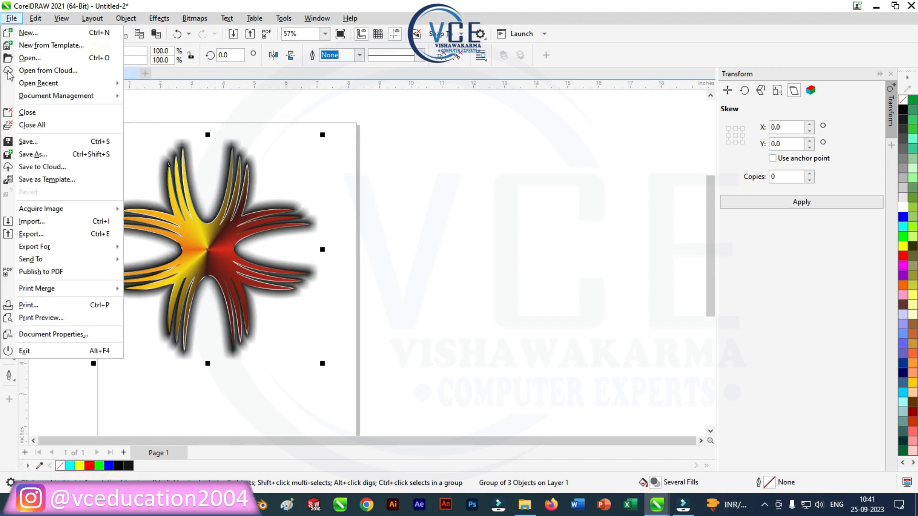
pyautogui.click(38, 221)
pyautogui.click(606, 297)
pyautogui.doubleClick(607, 296)
pyautogui.click(309, 164)
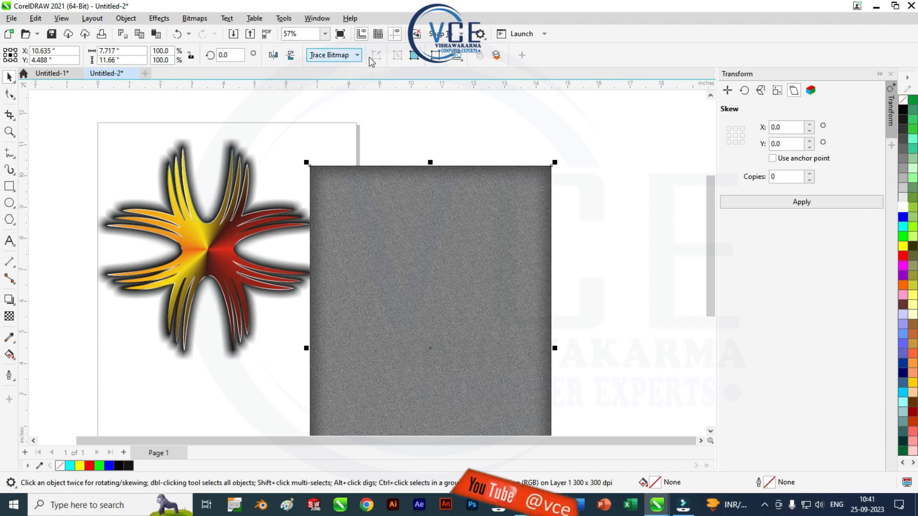
# - Rotate the grey background image to 90 degrees and move it over the ornament
pyautogui.doubleClick(233, 56)
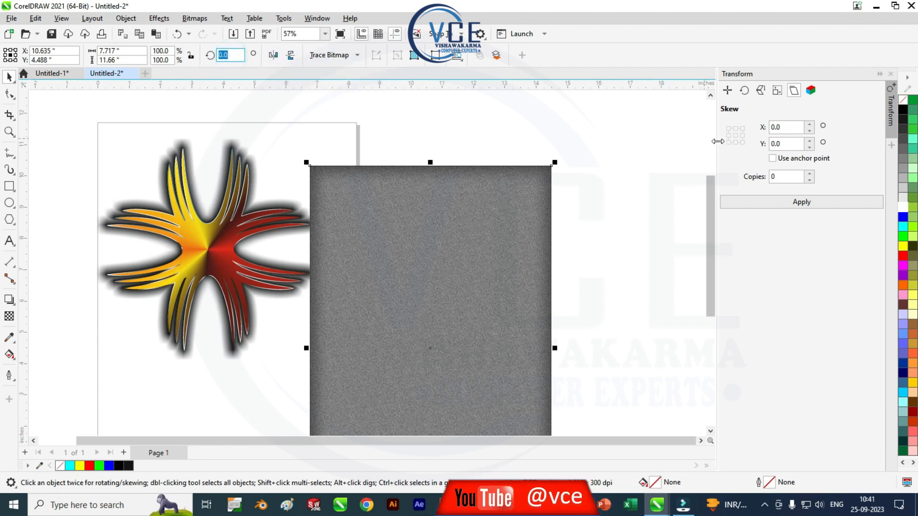
pyautogui.press('Return')
pyautogui.scroll(-2, 557, 163)
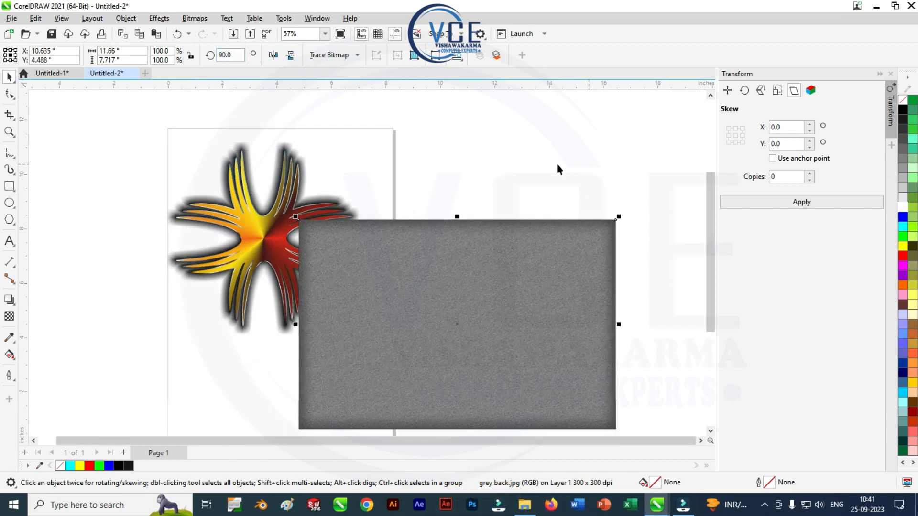
pyautogui.moveTo(480, 262); pyautogui.dragTo(362, 190)
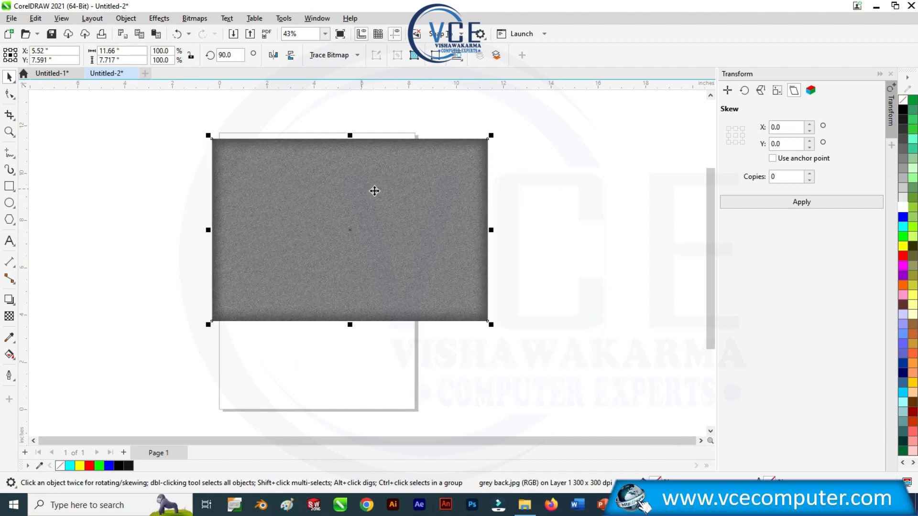
# - Send the grey background image behind the ornament and stretch it sideways to about 13.68 inches wide
pyautogui.scroll(2, 385, 173)
pyautogui.rightClick(381, 171)
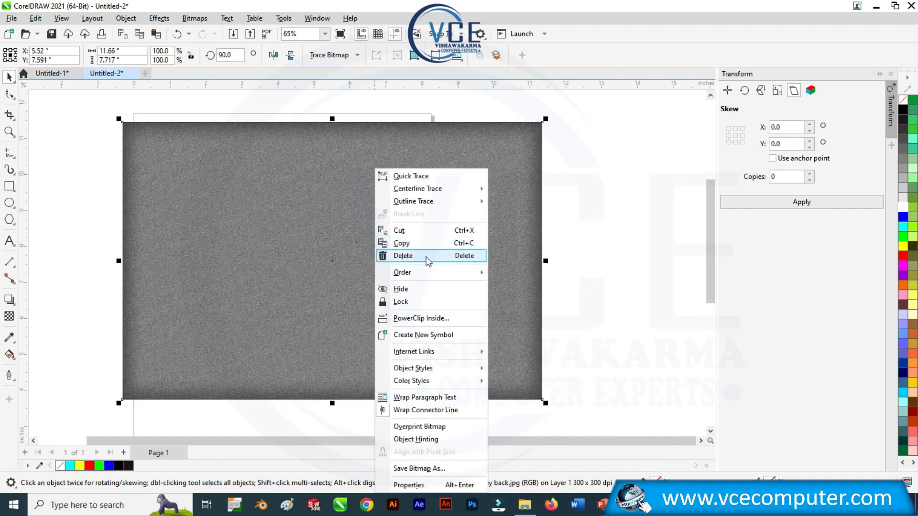
pyautogui.click(431, 272)
pyautogui.click(558, 286)
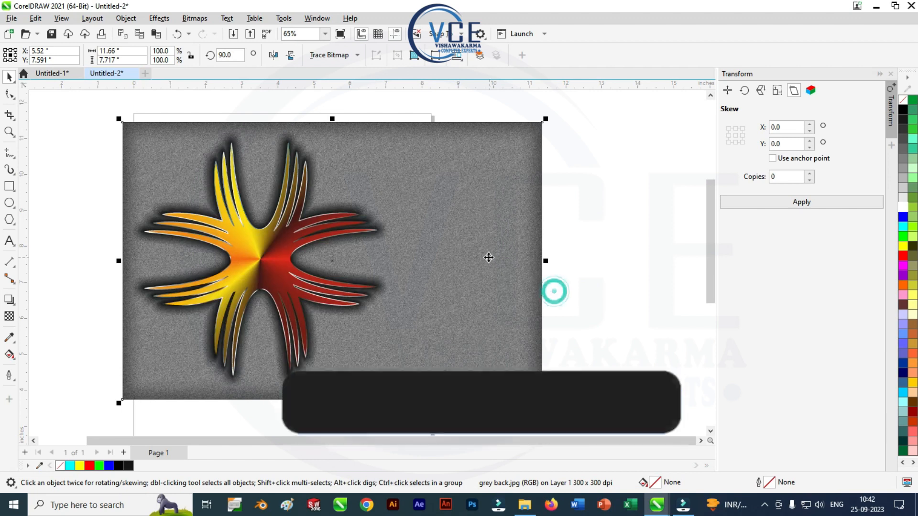
pyautogui.scroll(-1, 402, 243)
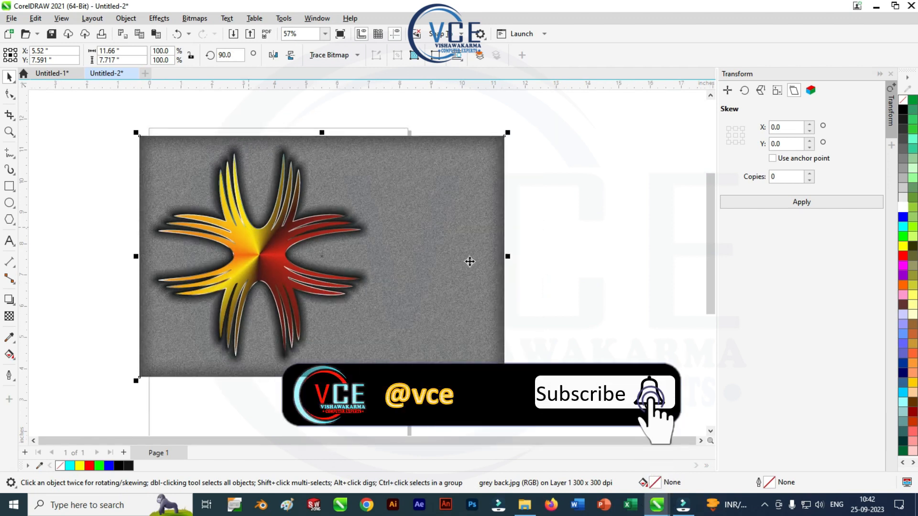
pyautogui.moveTo(508, 256); pyautogui.dragTo(572, 257)
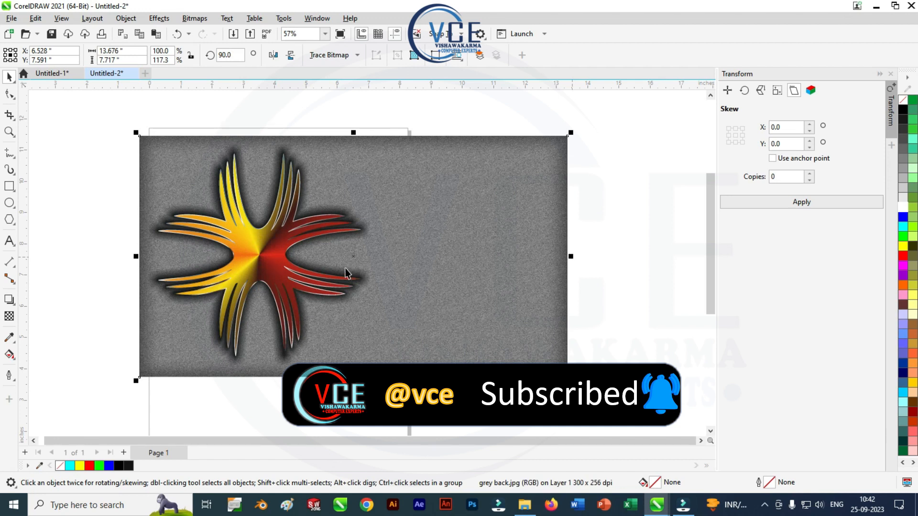
# - Place a duplicate of the grouped ornament directly to the right of the original, level with it
pyautogui.click(263, 246)
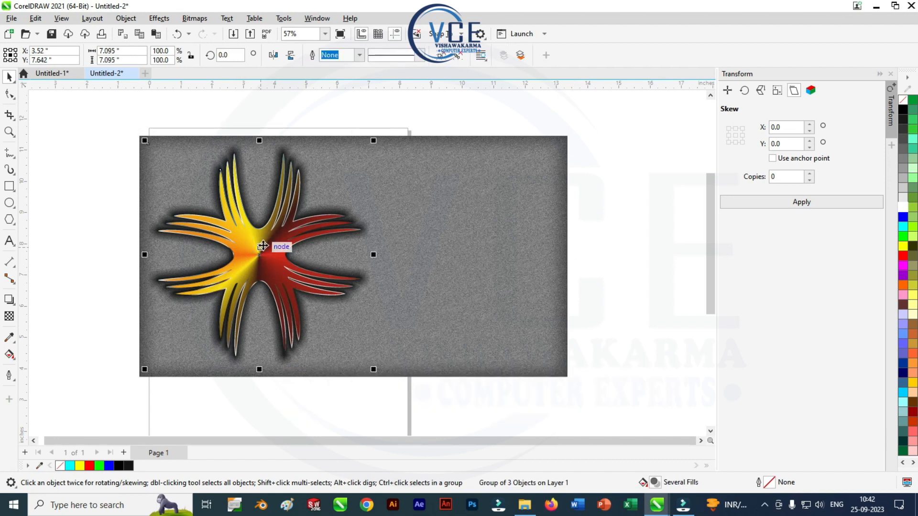
pyautogui.moveTo(266, 244); pyautogui.dragTo(469, 245)
pyautogui.rightClick(469, 244)
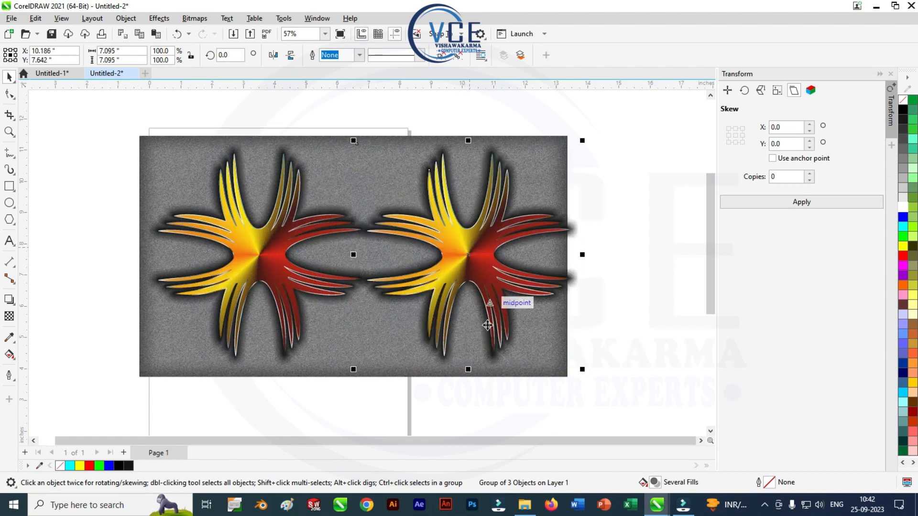
pyautogui.click(445, 111)
# - Enlarge the grey background image to about 14.26 by 8.05 inches so it reaches beyond both ornaments
pyautogui.click(555, 362)
pyautogui.click(339, 374)
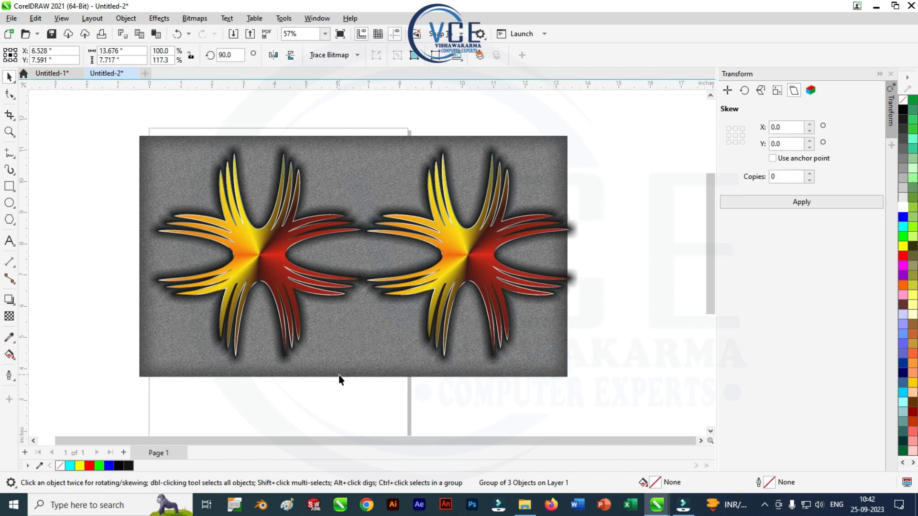
pyautogui.moveTo(570, 381); pyautogui.dragTo(590, 398)
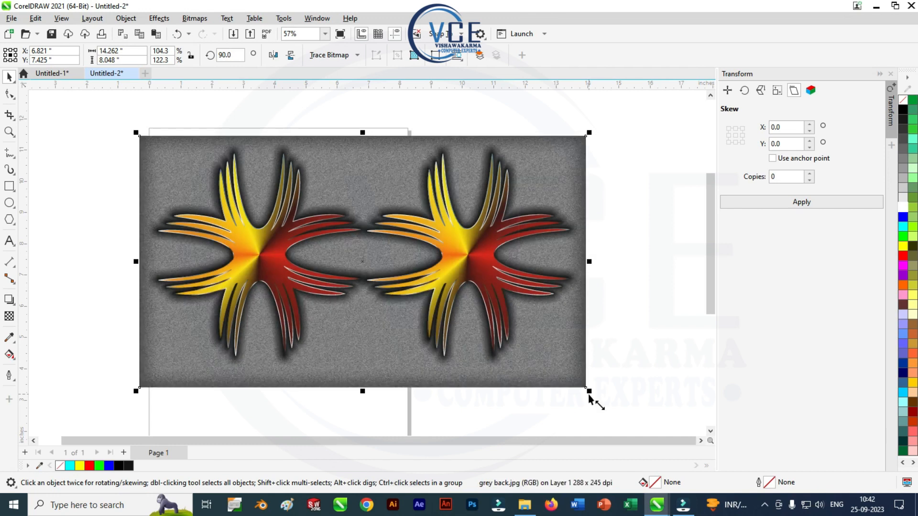
pyautogui.click(620, 262)
# - Ungroup the duplicated ornament on the right half of the background
pyautogui.click(476, 241)
pyautogui.rightClick(478, 244)
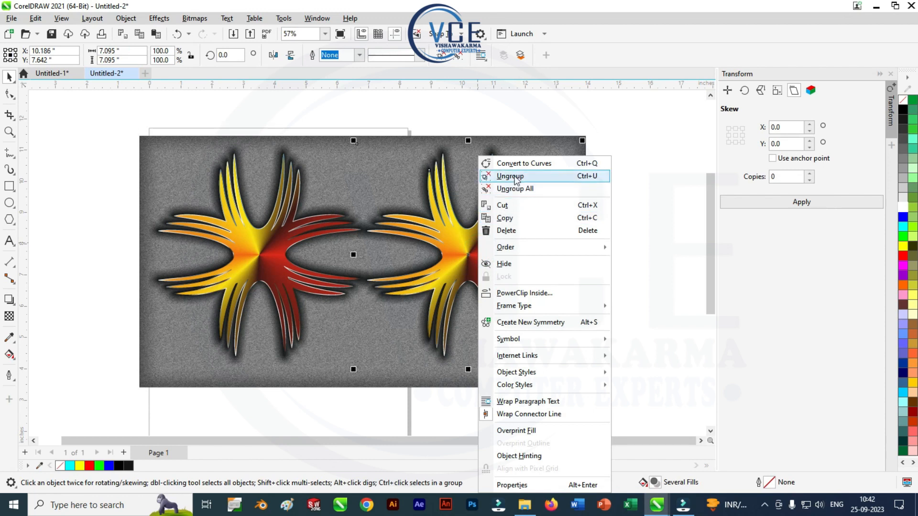
pyautogui.click(510, 176)
# - Recolour the duplicate's fountain-filled figure with Hue/Saturation/Lightness, using hue -180, saturation 100 and lightness 8 on the Master channel
pyautogui.click(472, 241)
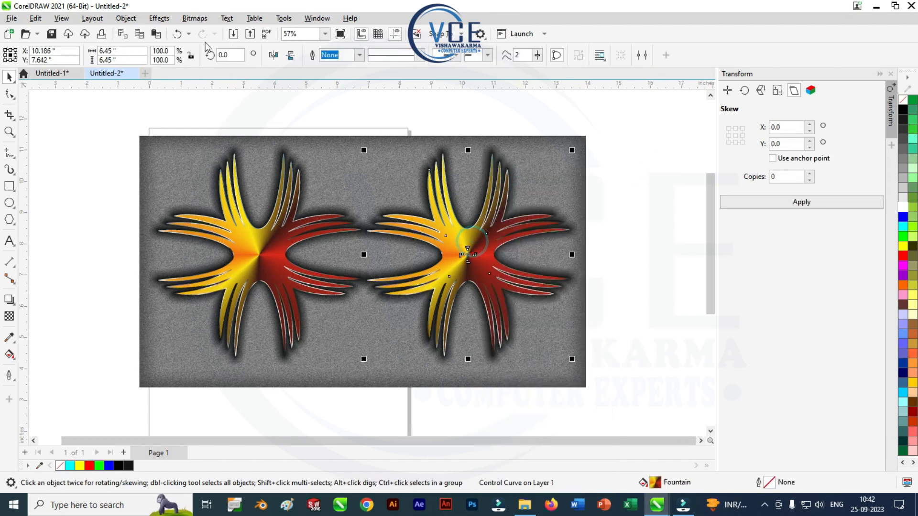
pyautogui.click(158, 18)
pyautogui.moveTo(192, 66)
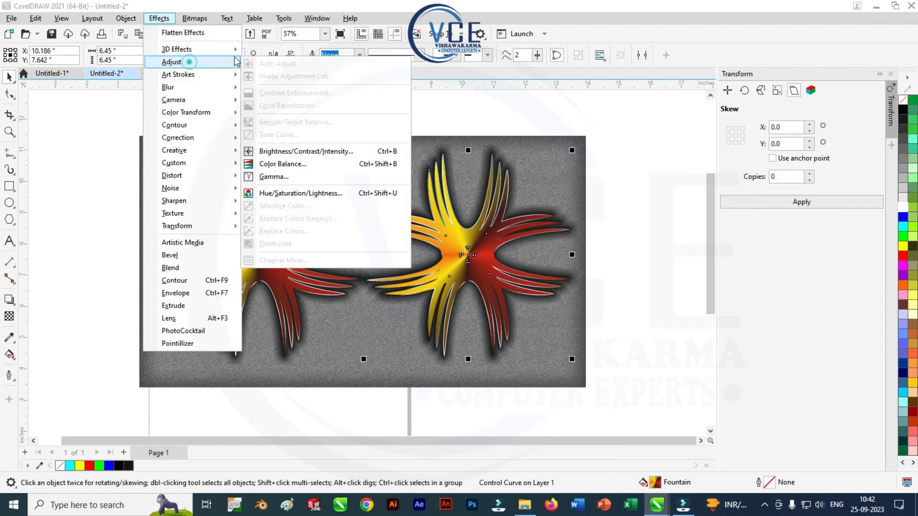
pyautogui.click(302, 193)
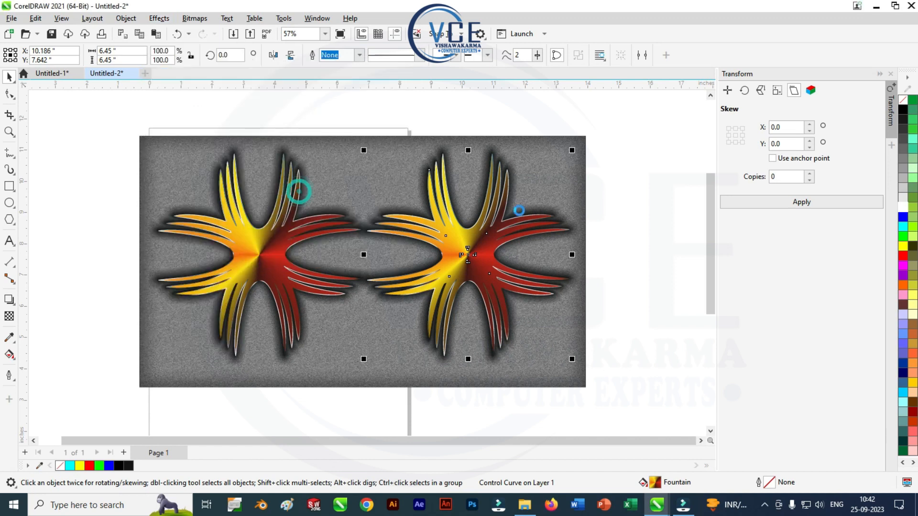
pyautogui.moveTo(490, 147); pyautogui.dragTo(267, 123)
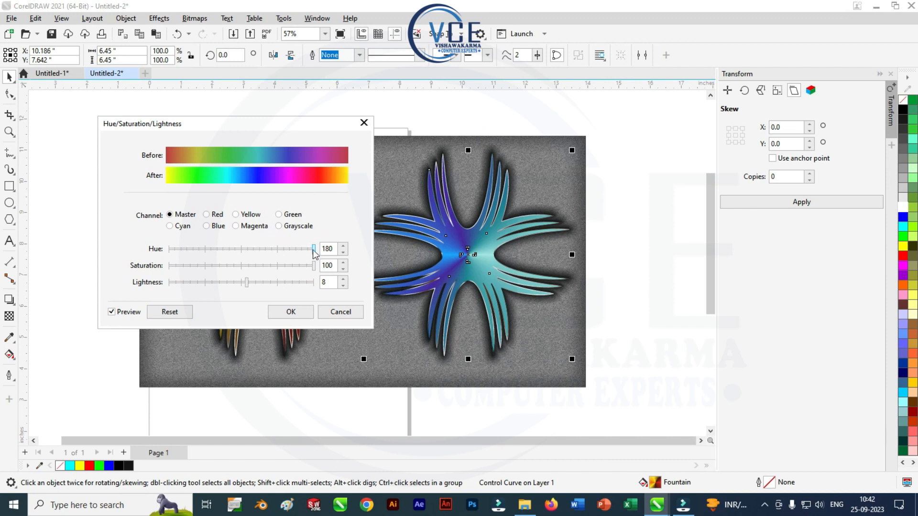
pyautogui.moveTo(313, 249); pyautogui.dragTo(170, 254)
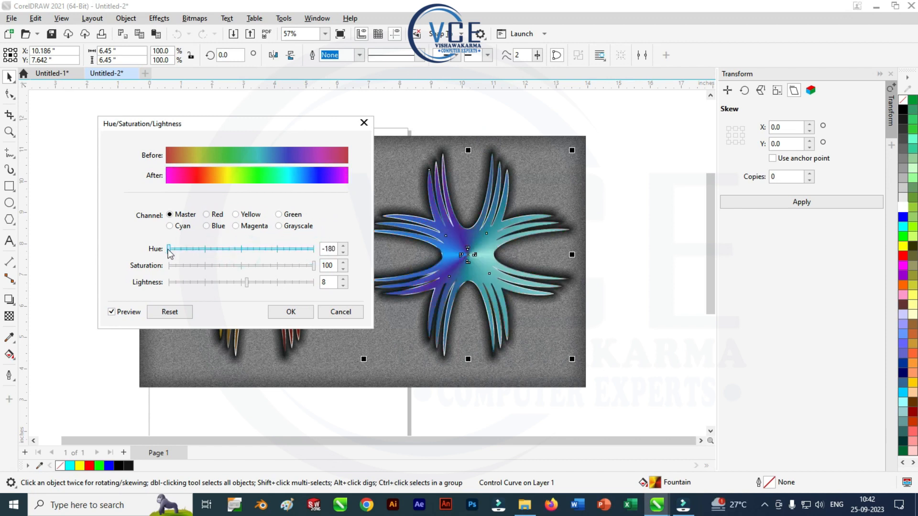
pyautogui.click(289, 313)
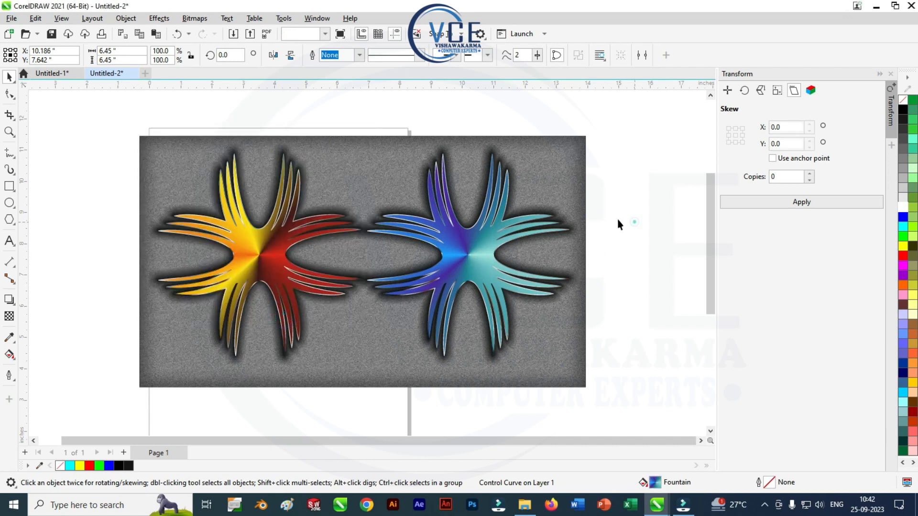
pyautogui.click(634, 222)
# - Select all three parts of the blue and teal ornament and group them
pyautogui.scroll(-1, 453, 196)
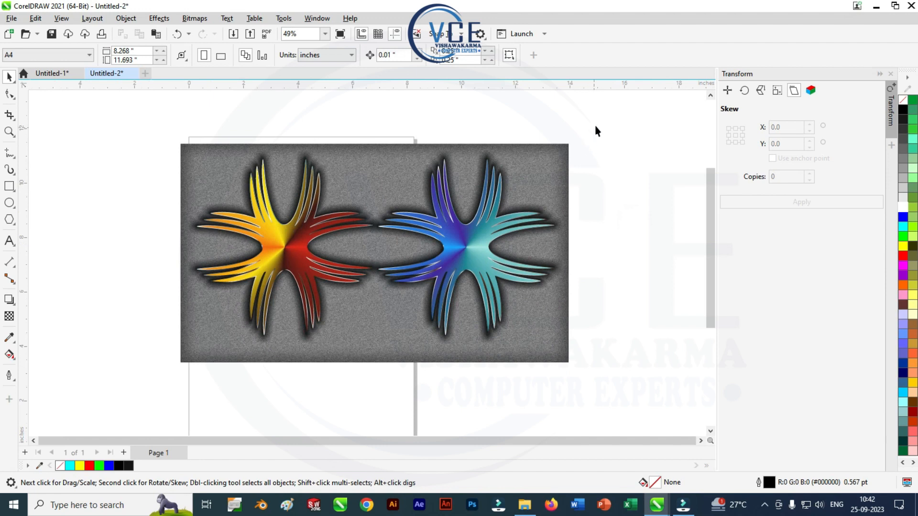
pyautogui.moveTo(417, 337); pyautogui.dragTo(361, 352)
pyautogui.rightClick(454, 237)
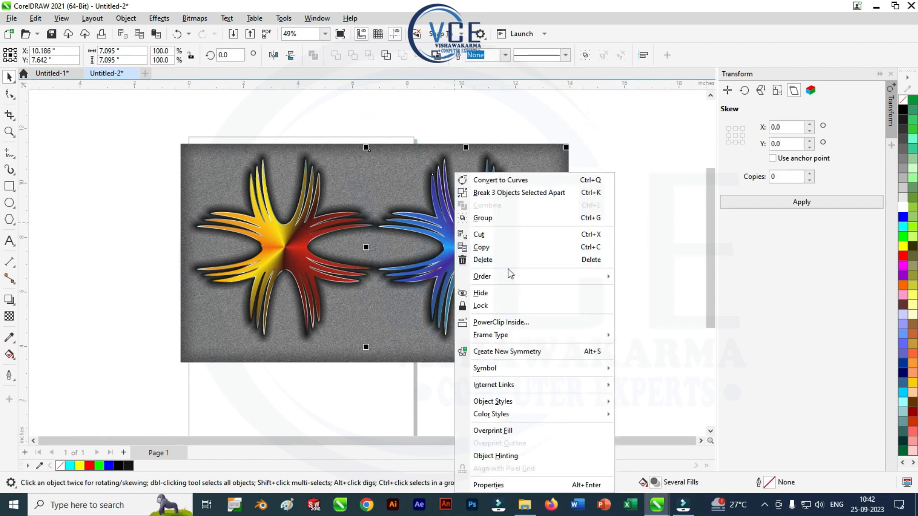
pyautogui.click(493, 218)
pyautogui.click(625, 231)
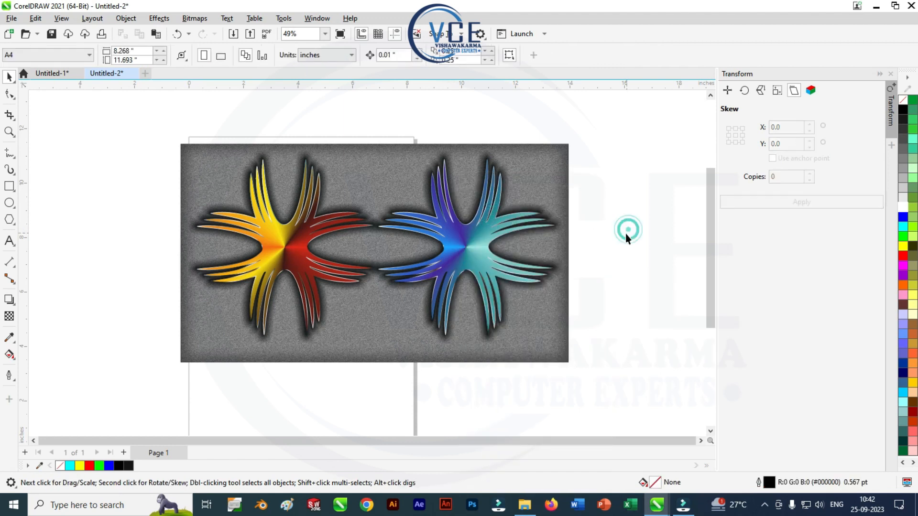
pyautogui.scroll(2, 371, 248)
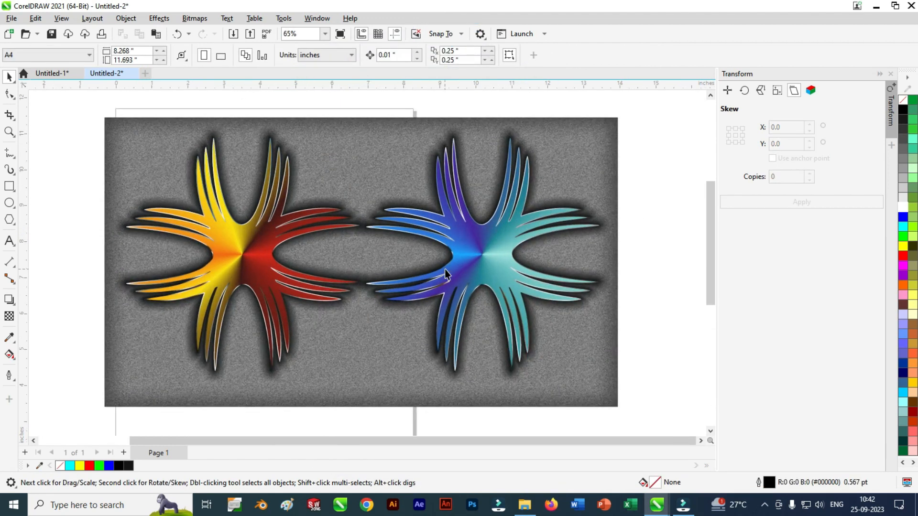